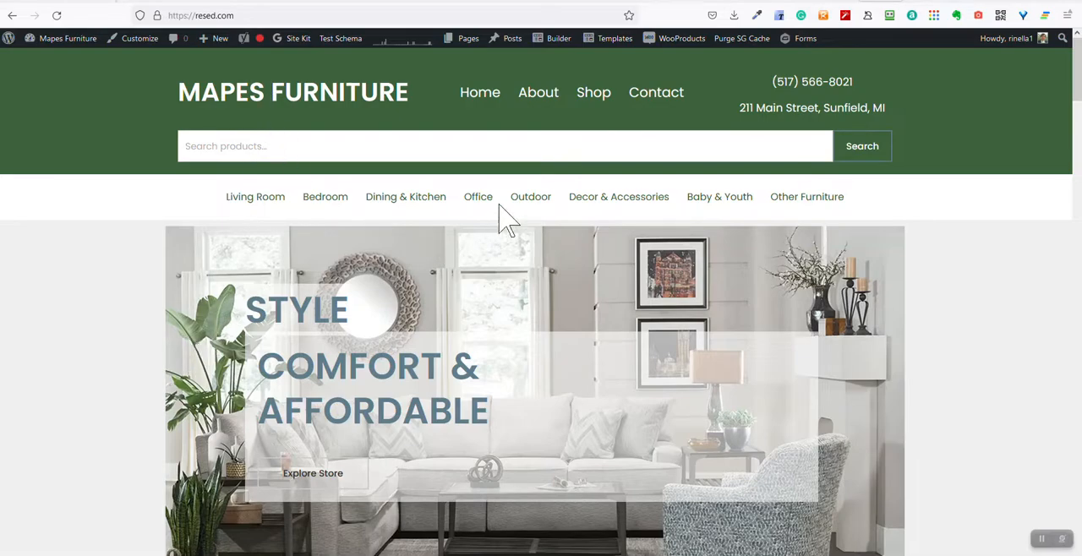
drag(1079, 97, 1078, 541)
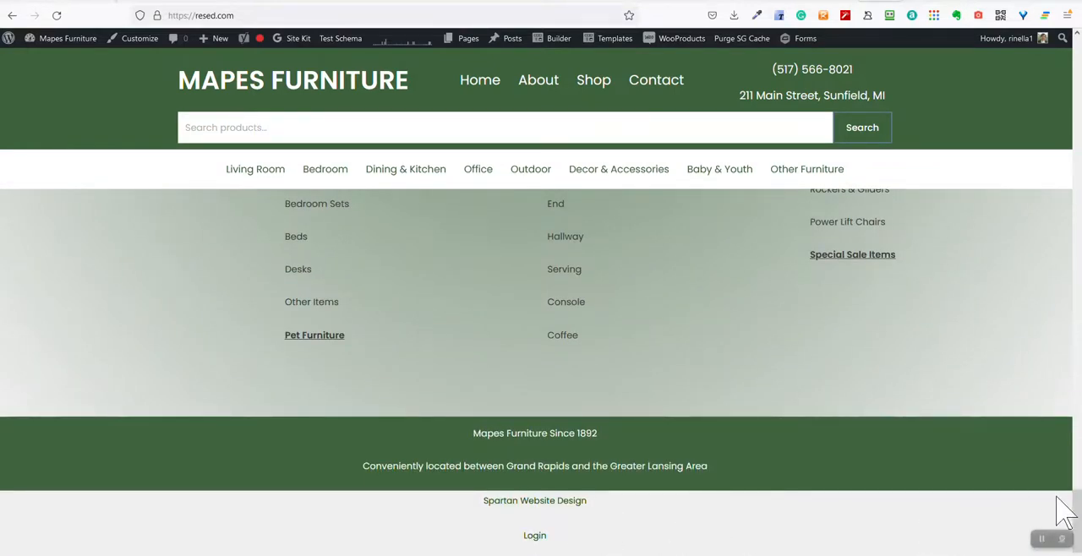
drag(1077, 519, 1076, 34)
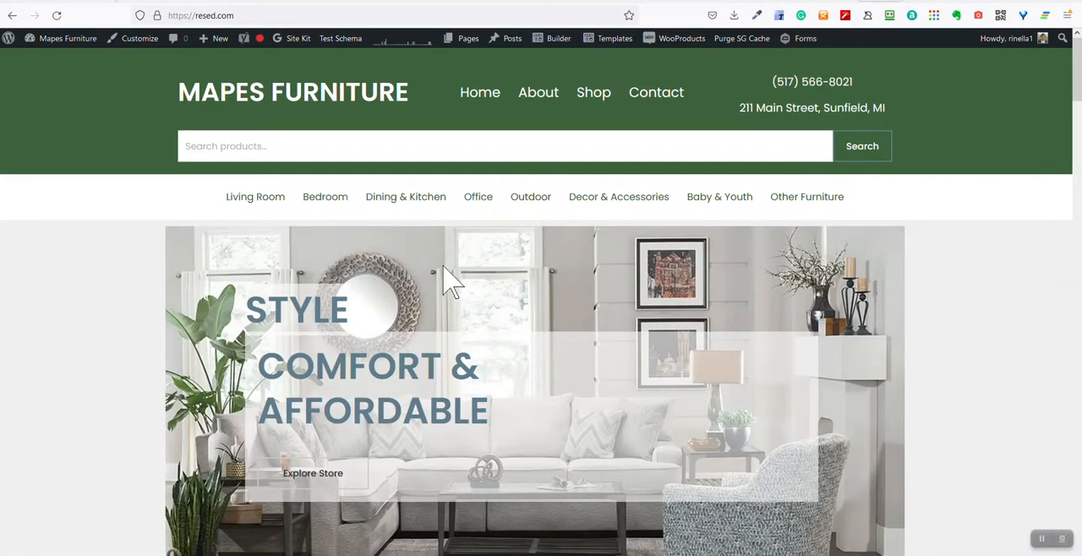
click(247, 15)
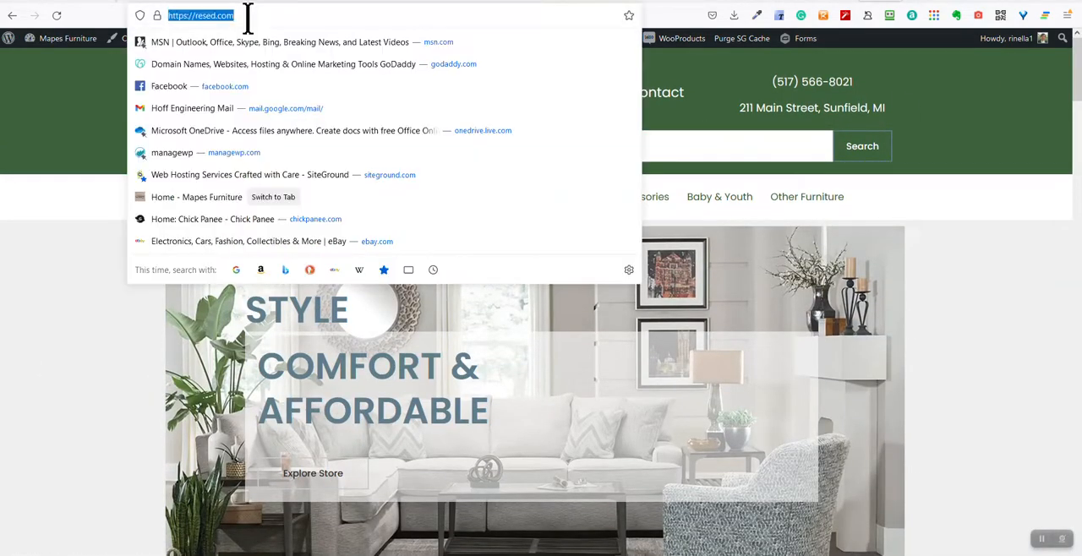
click(36, 314)
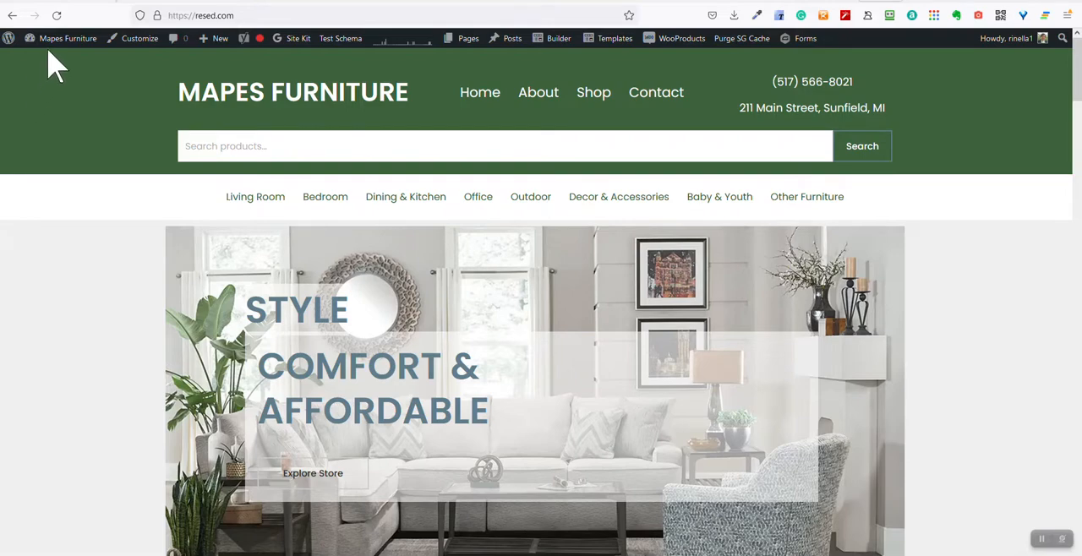
From the site's dashboard, start a new product and name it "9-21 new Product"
mouse_move(57, 51)
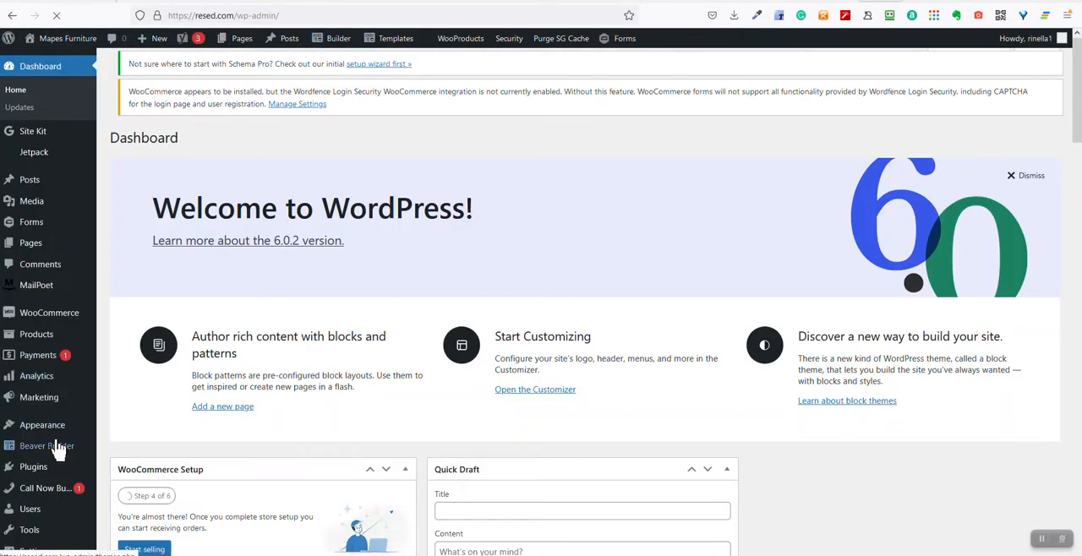
mouse_move(55, 340)
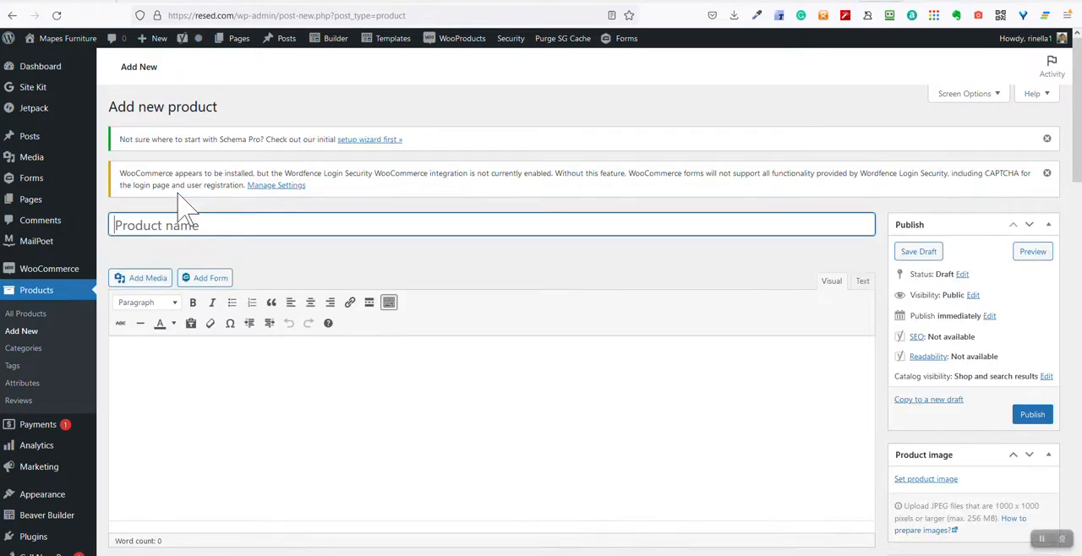
text(9)
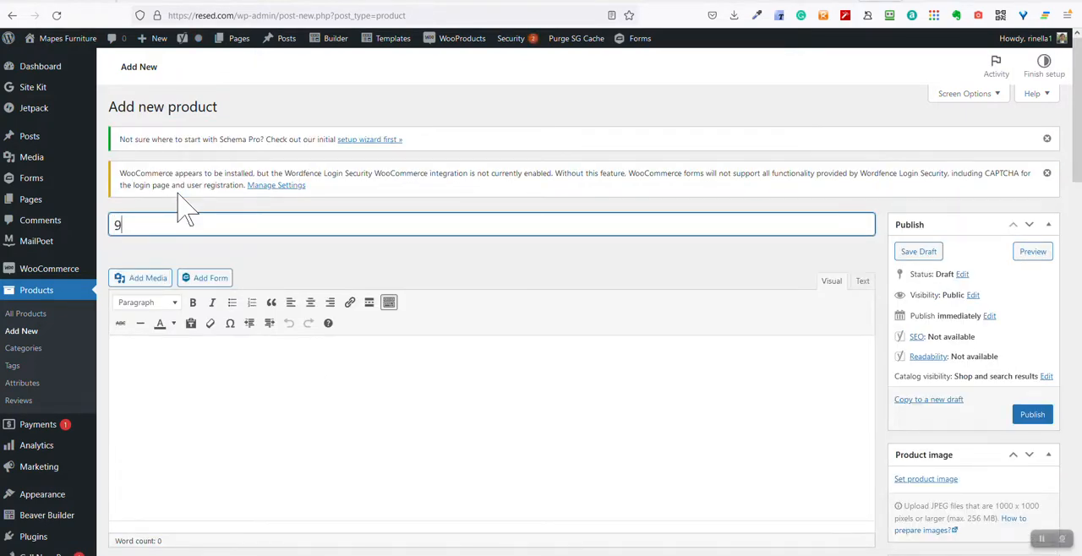
text(-21 new Prod)
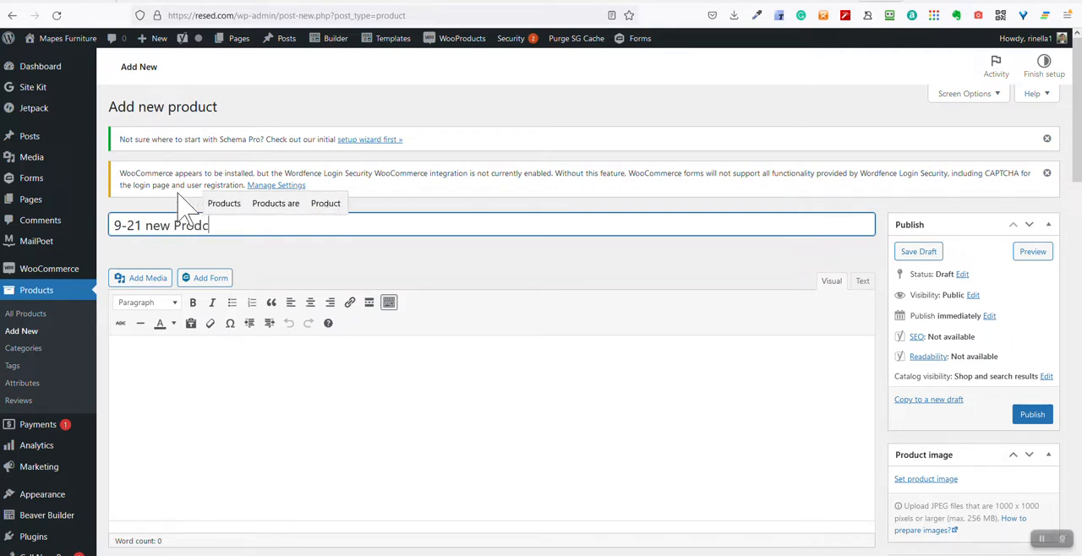
text(uct)
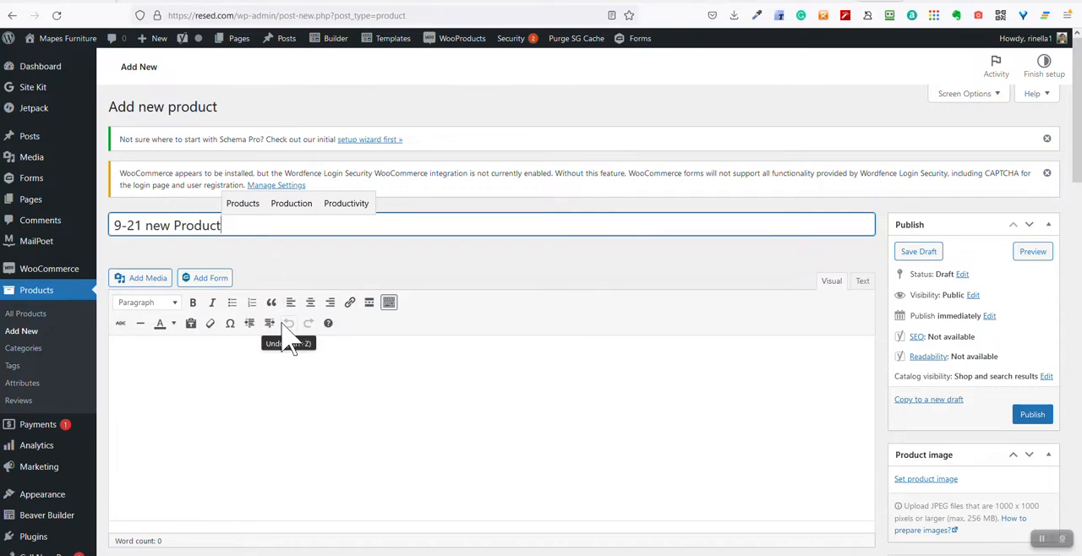
Enter "Long Description Area" as the text of the product's main description
scroll(278, 338, down, 2)
click(217, 233)
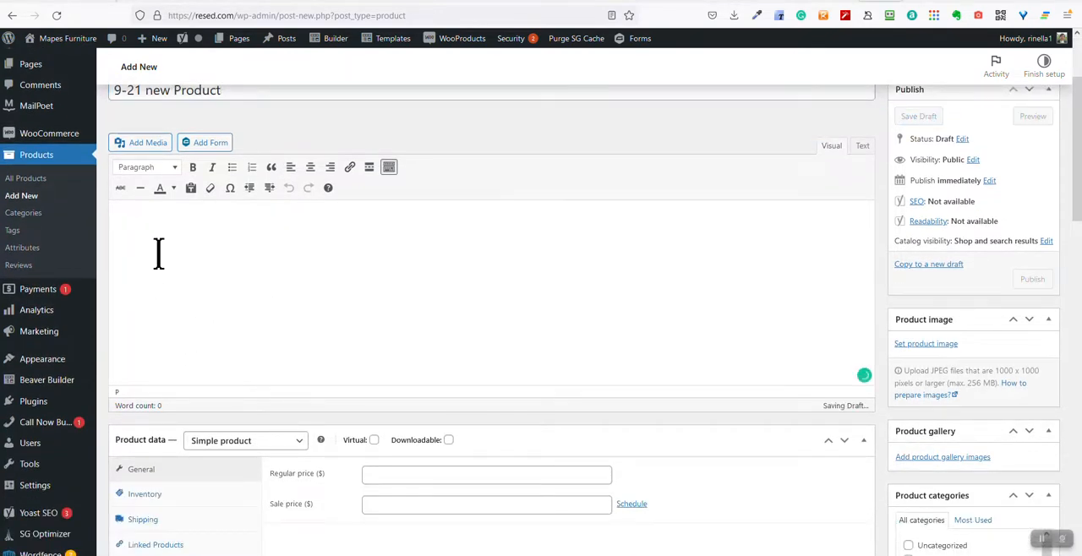
text(Long)
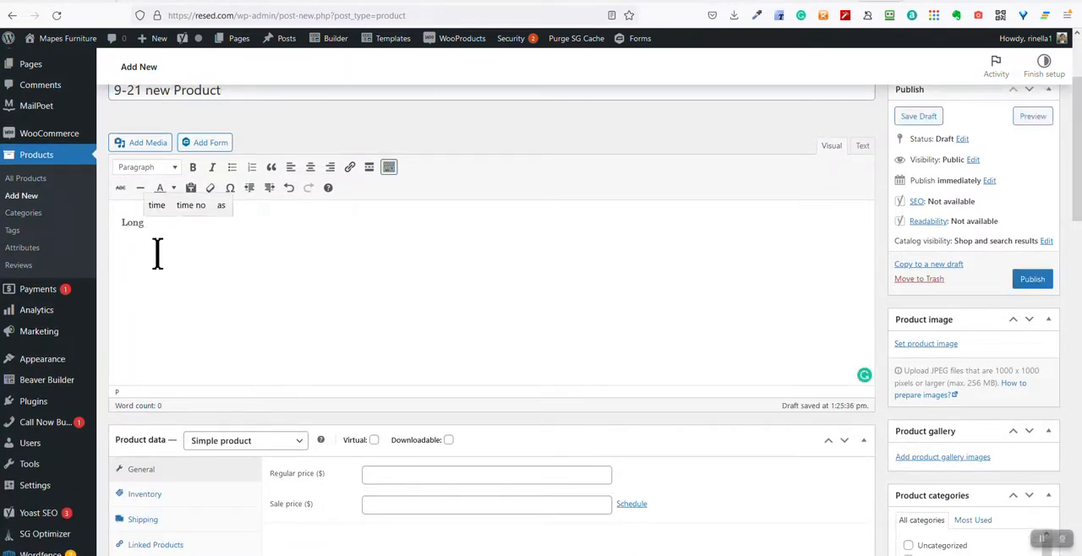
text( Description Area)
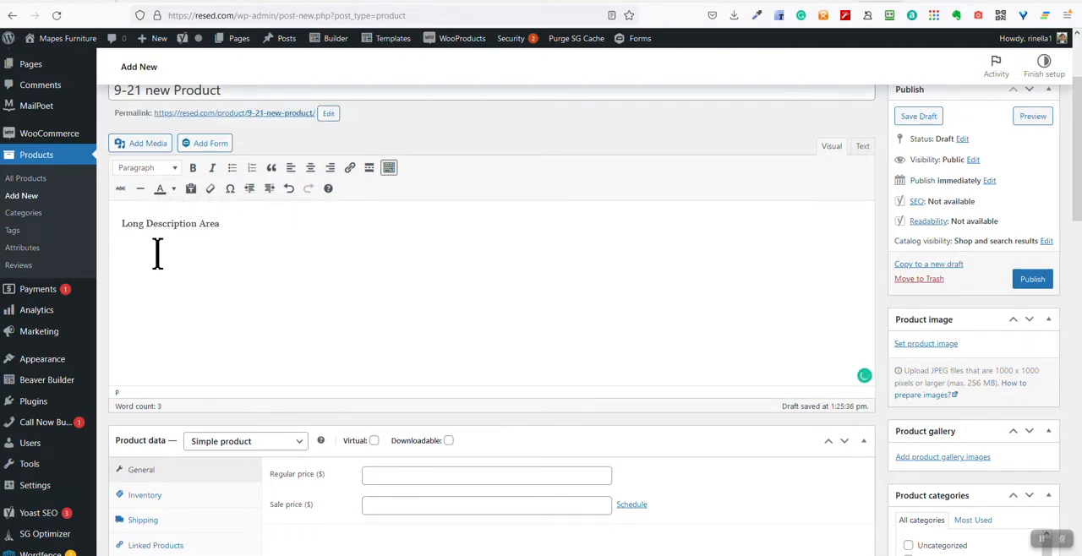
Copy the "Long Description Area" line and paste it several times below in the main description
key(ctrl+a)
key(ctrl+c)
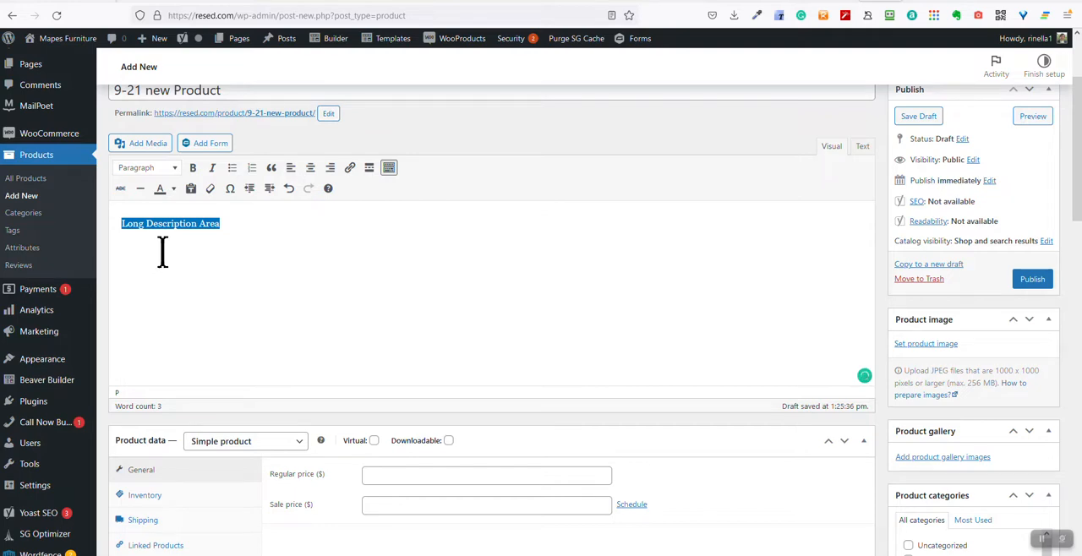
click(226, 245)
key(Return)
key(ctrl+v)
key(ctrl+v)
key(ctrl+v)
key(ctrl+v)
key(ctrl+v)
key(ctrl+v)
key(ctrl+v)
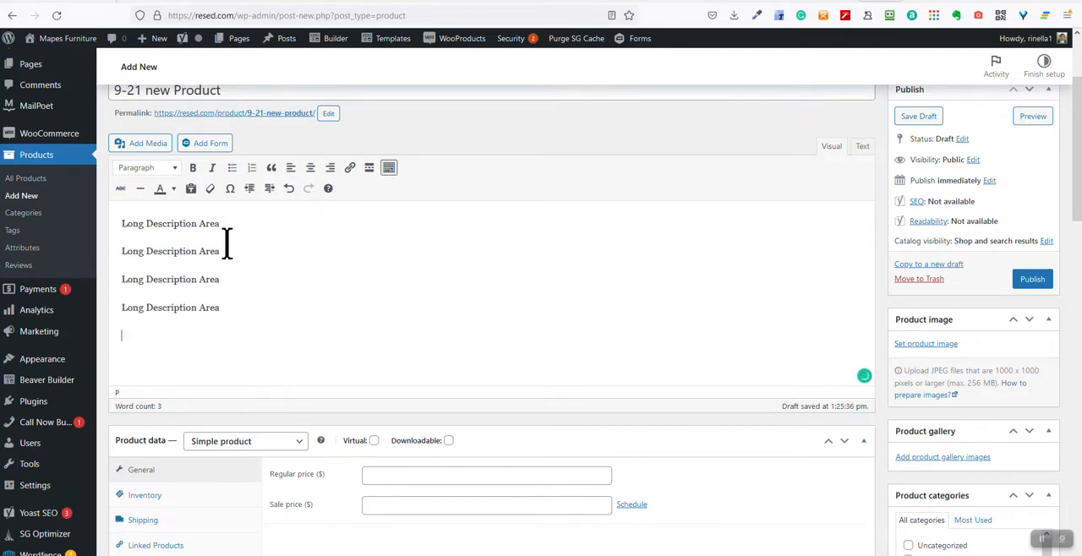
Write "Short Description Area" and "LOTS of information here" as separate paragraphs in the product short description
scroll(268, 411, down, 2)
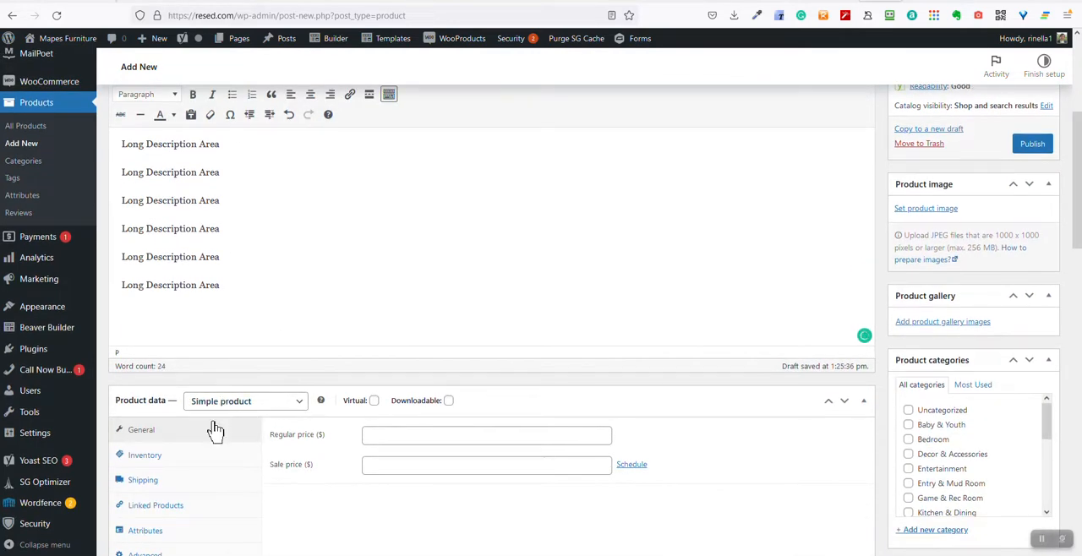
scroll(220, 432, down, 3)
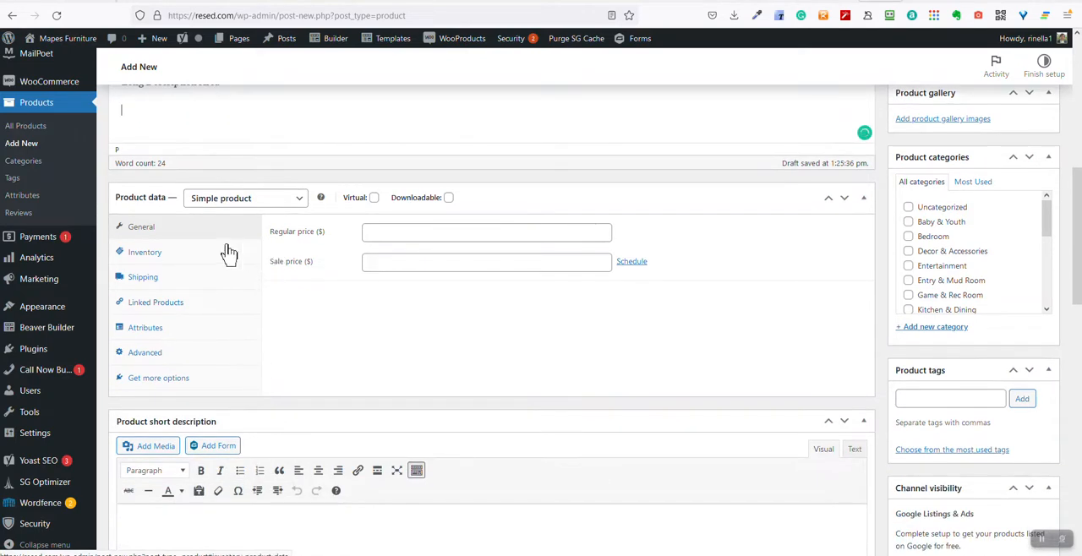
scroll(211, 406, down, 2)
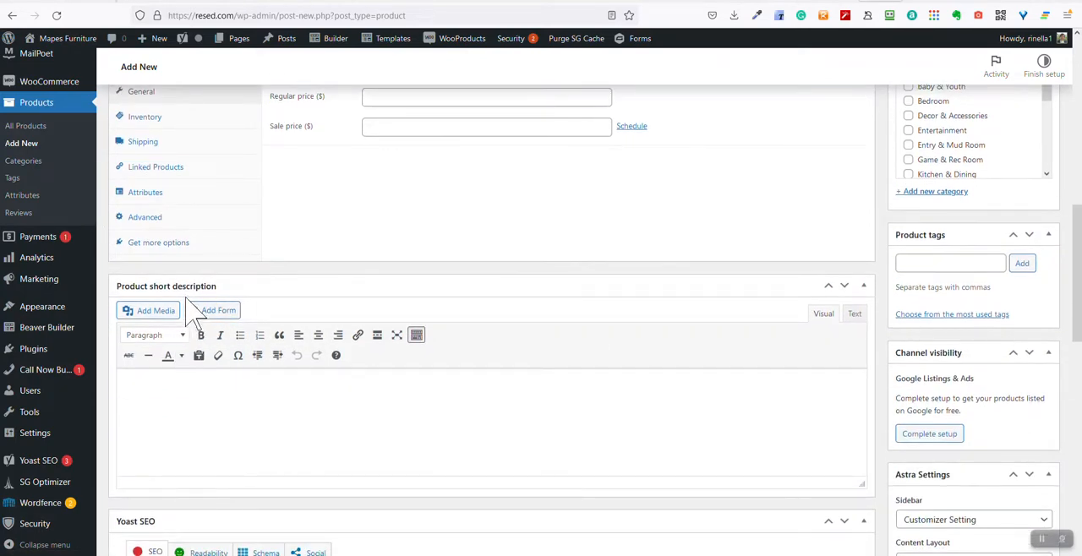
click(200, 390)
text(Short De)
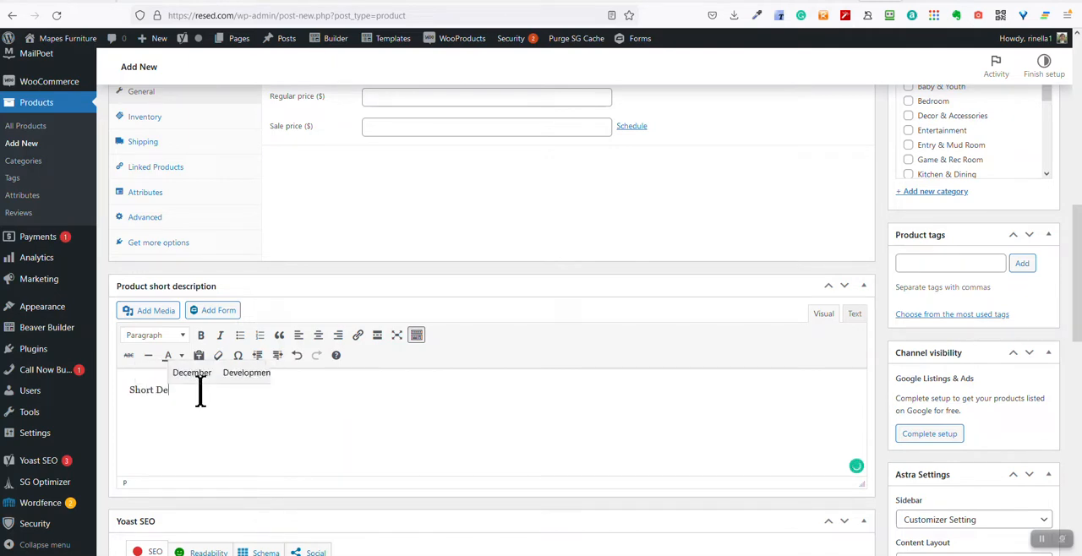
text(scrip)
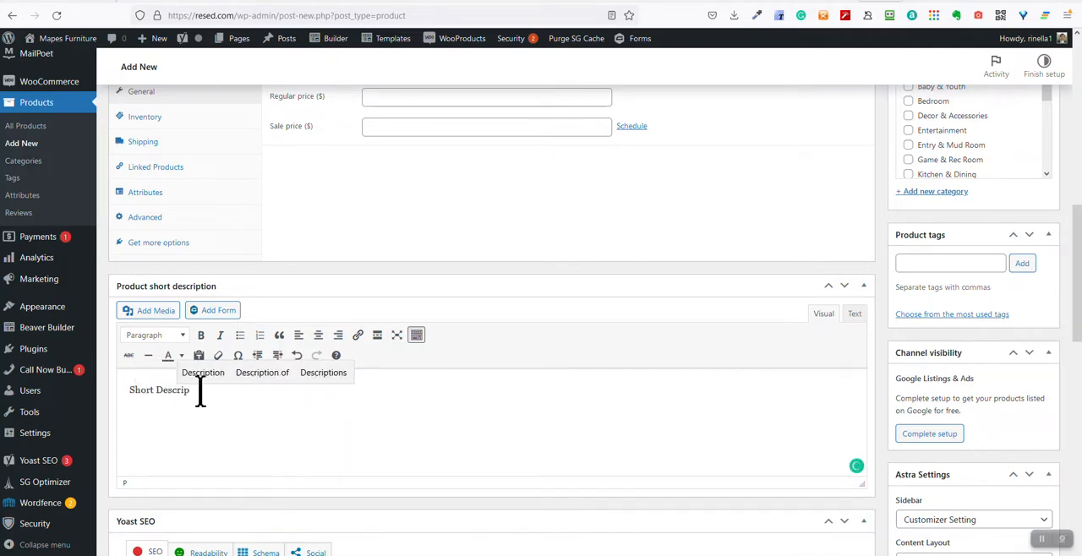
text(tion Area)
key(Return)
key(Return)
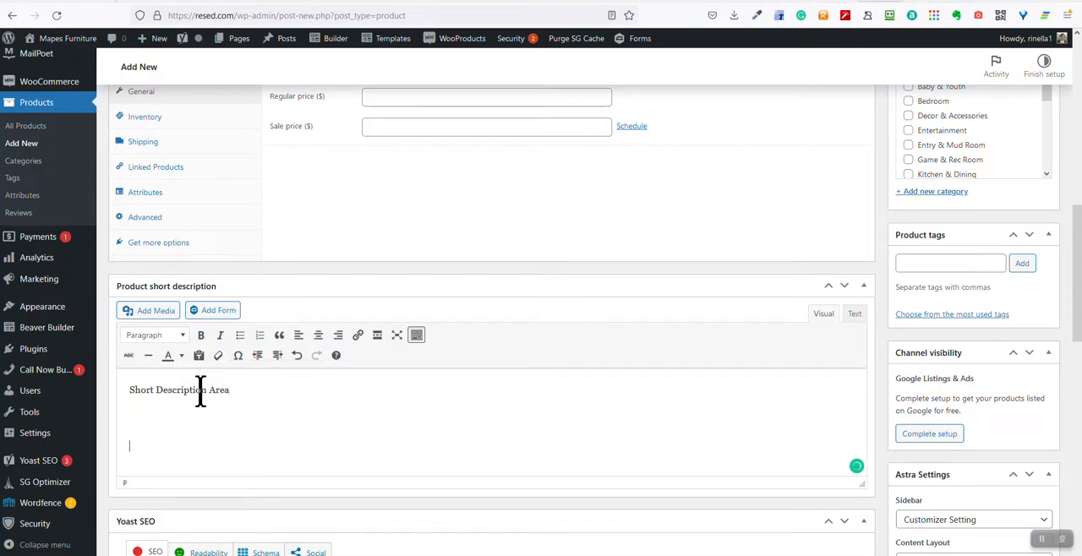
text(LOTS of inform)
key(BackSpace)
Copy all the short description text and paste it repeatedly below itself to lengthen it
key(ctrl+a)
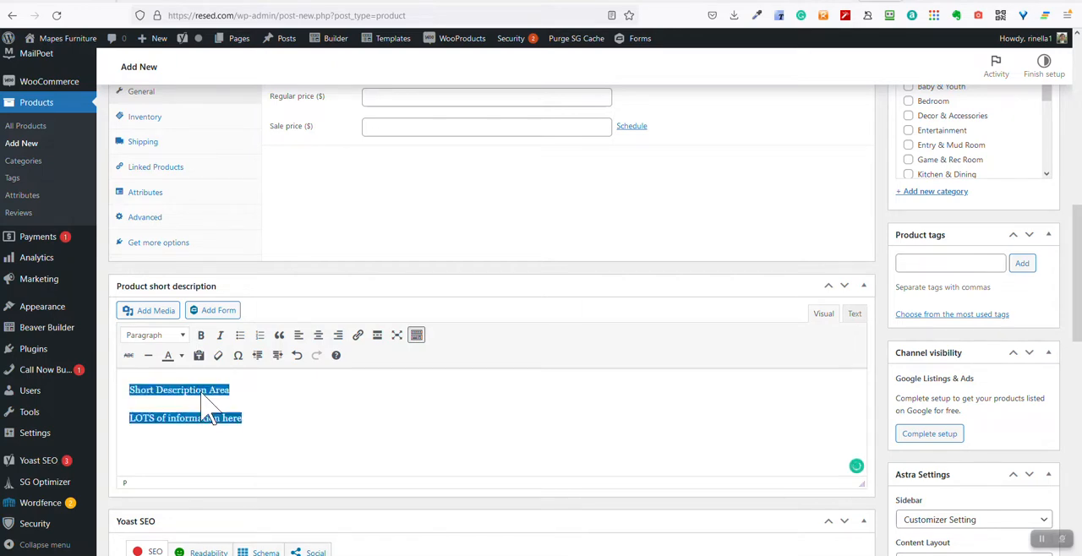
key(ctrl+c)
key(Right)
key(ctrl+v)
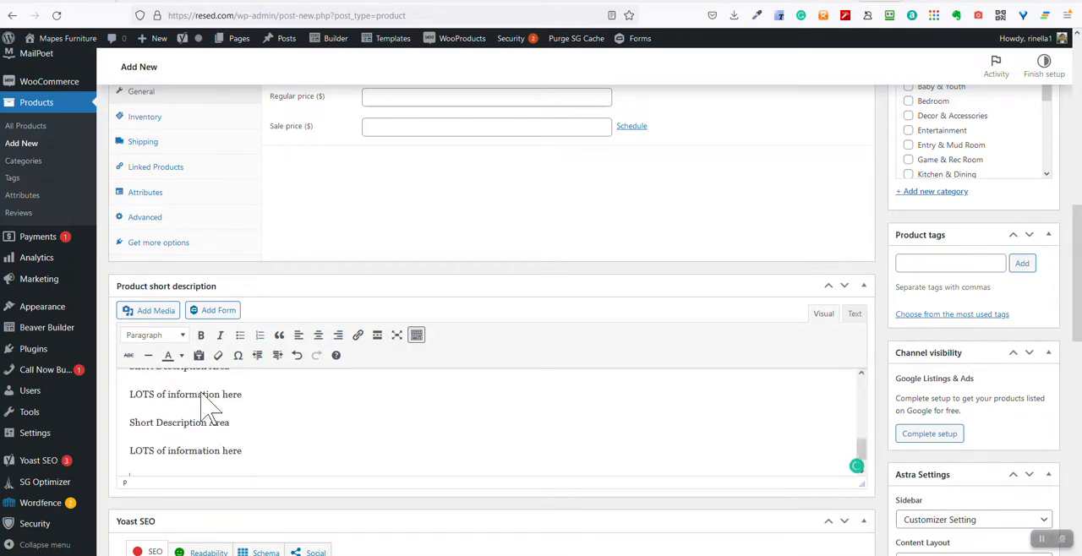
Review the product's inventory settings, including the SKU field and stock status choices, and its shipping settings
scroll(309, 437, up, 5)
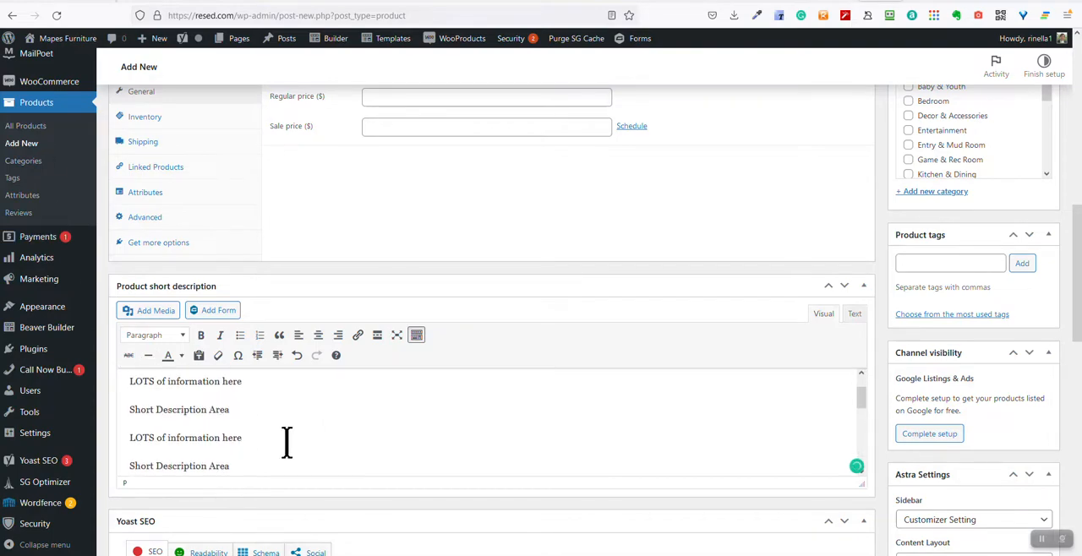
scroll(325, 215, up, 4)
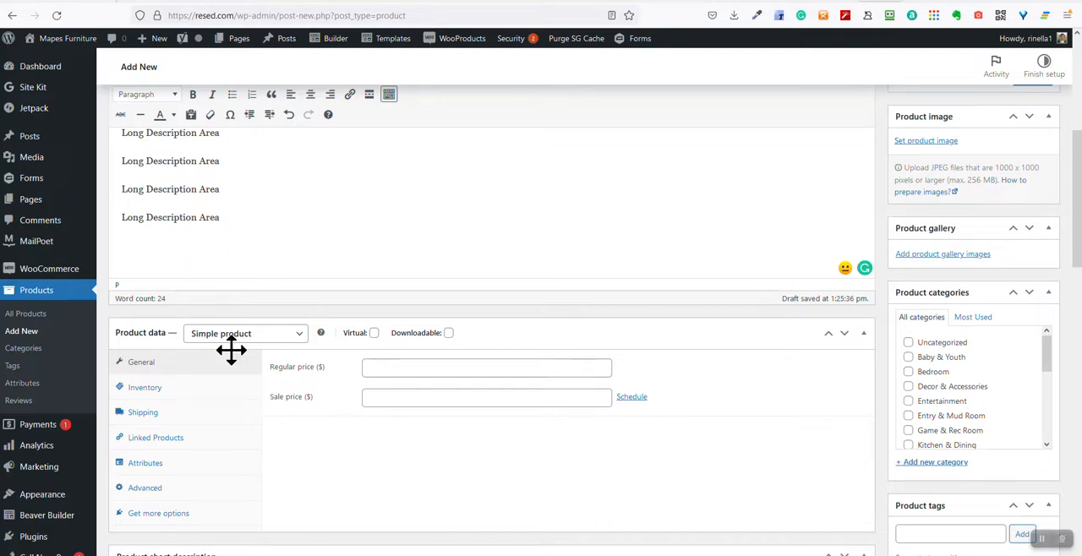
click(156, 389)
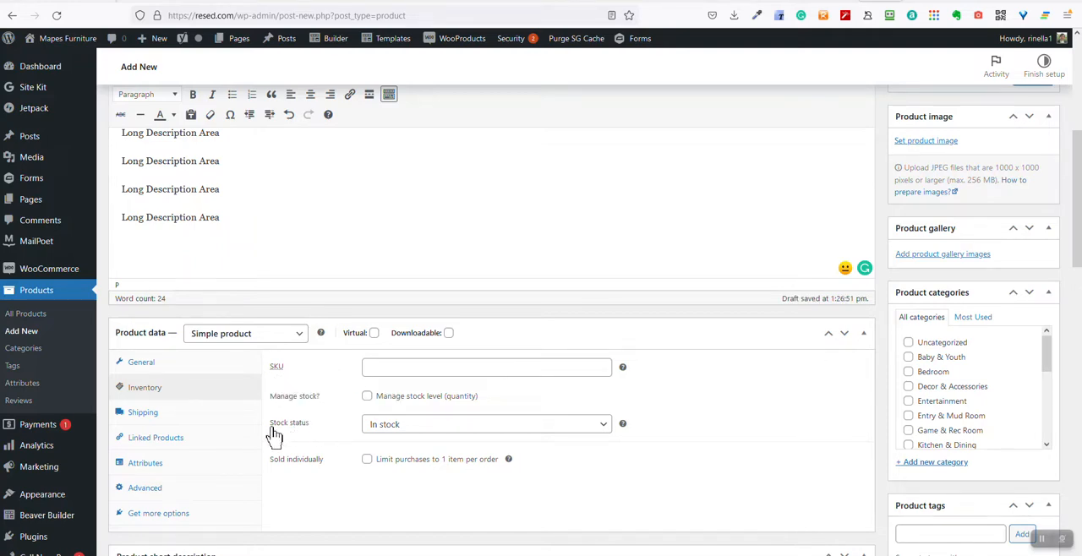
click(379, 370)
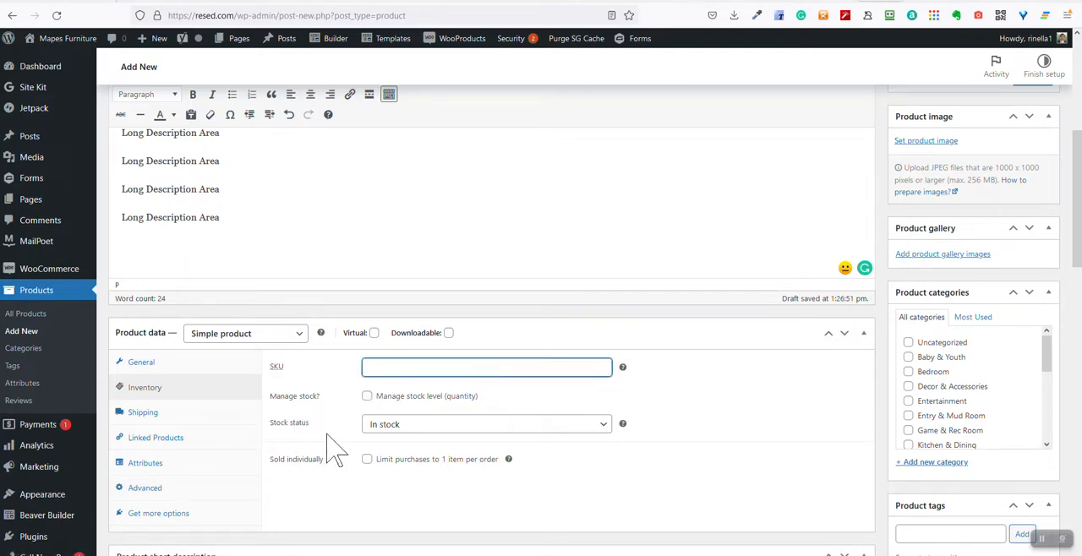
click(384, 427)
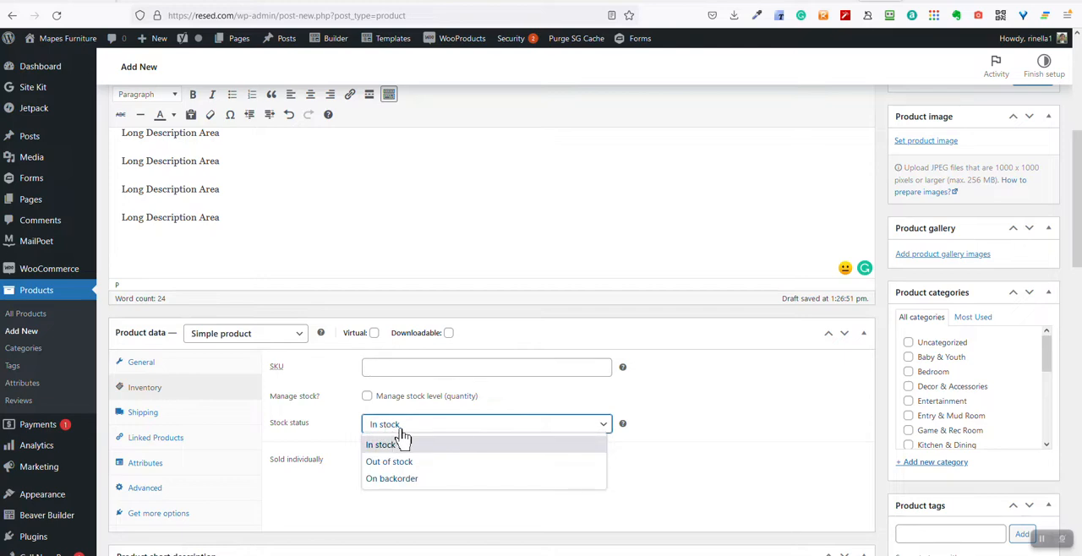
click(400, 431)
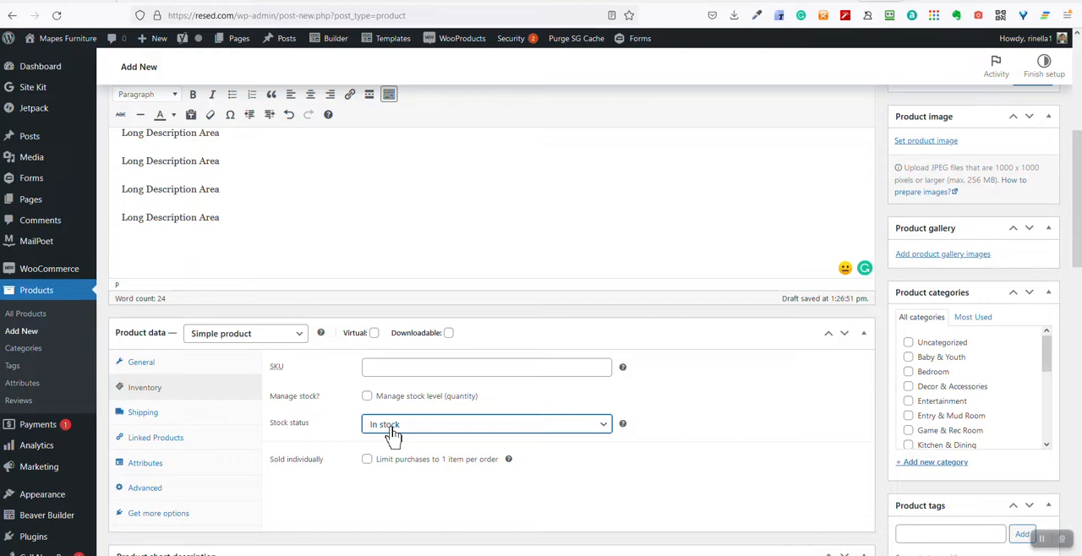
click(393, 431)
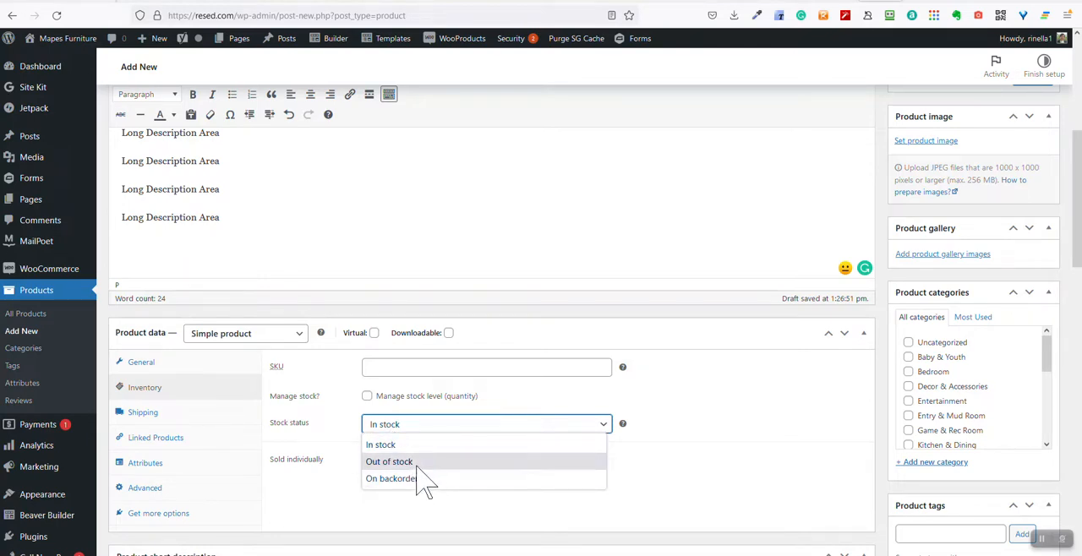
click(427, 437)
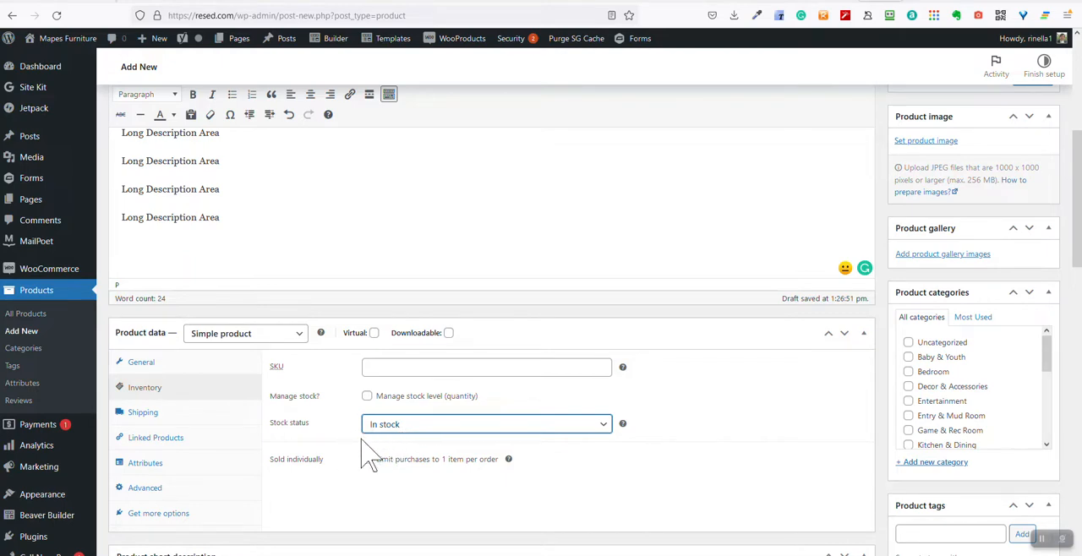
scroll(321, 439, down, 2)
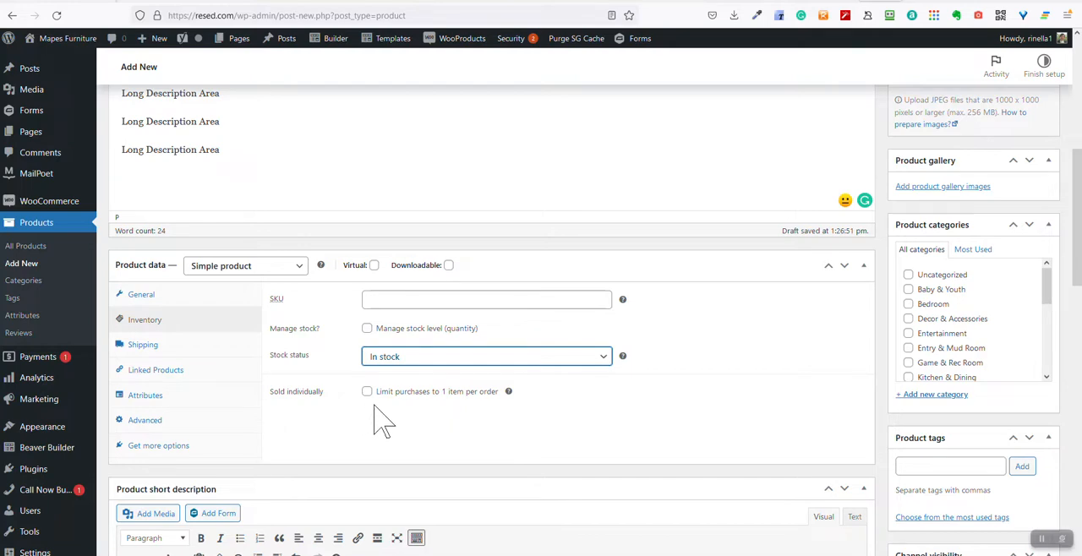
click(169, 346)
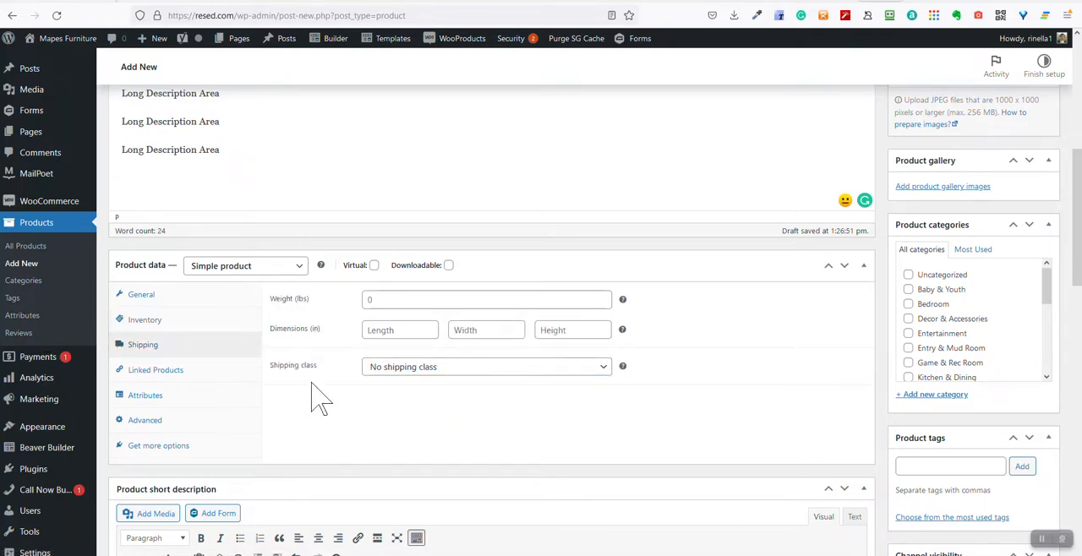
Search the linked products' upsells for "Black" and add 1519830-Black-Floral-Arm-Chair (#1700)
click(182, 377)
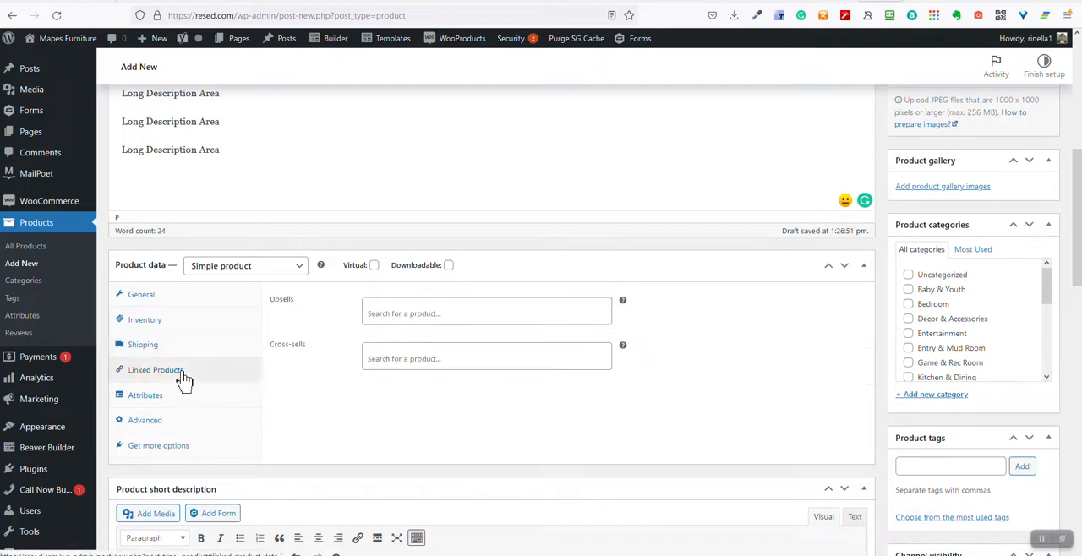
click(394, 319)
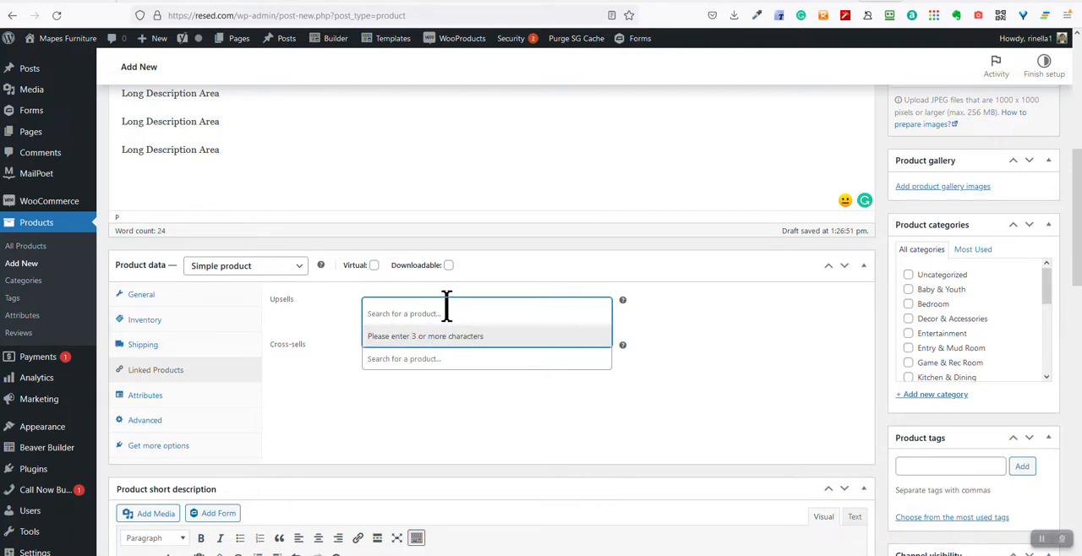
text(Bac)
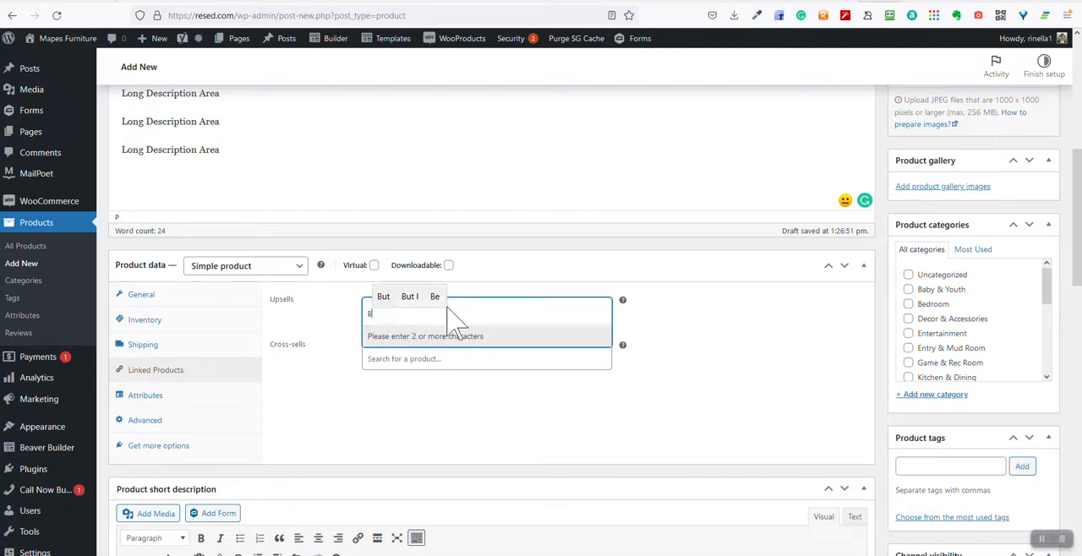
key(BackSpace)
key(BackSpace)
text(lack)
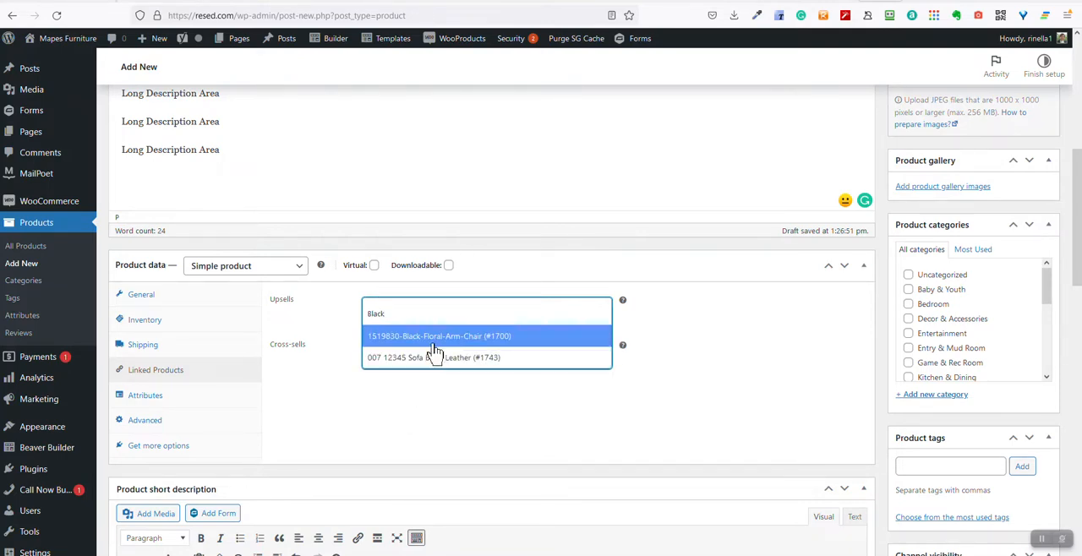
click(414, 341)
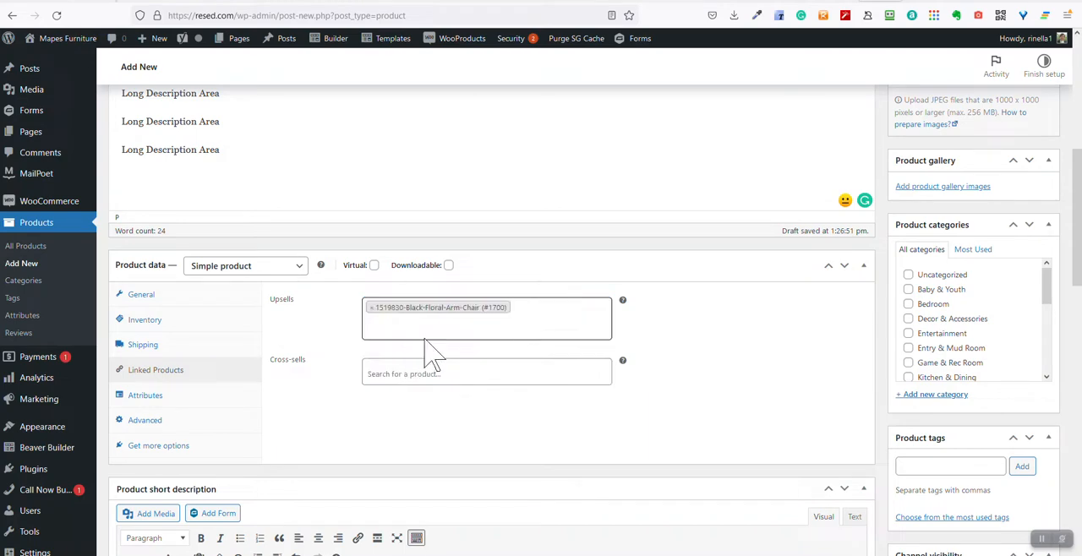
Search for "White" and add 007 Marsh Field Pine Cone Apartment Size Sofa (#1745) as a second upsell
click(430, 332)
text(WHite)
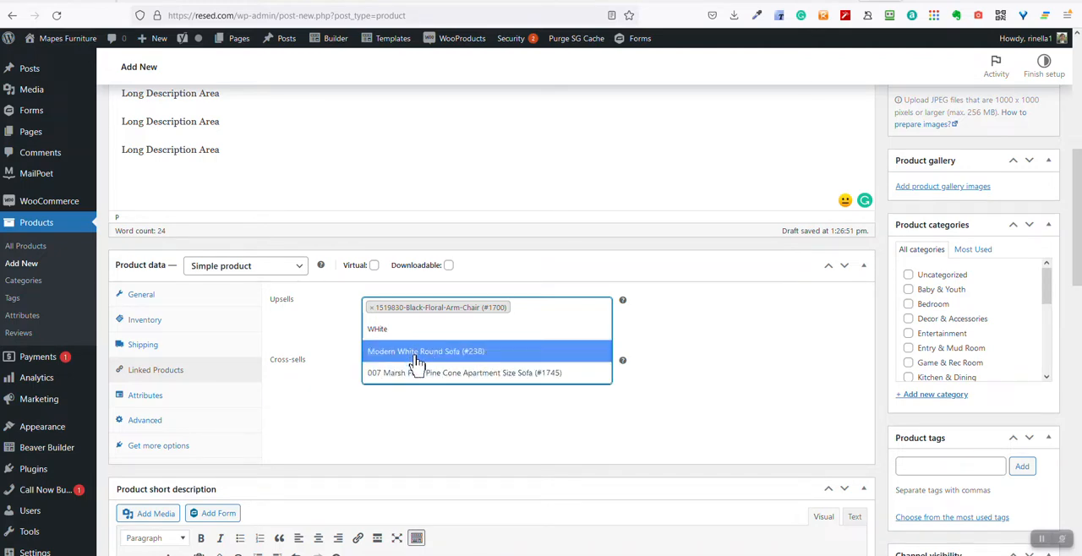
click(334, 331)
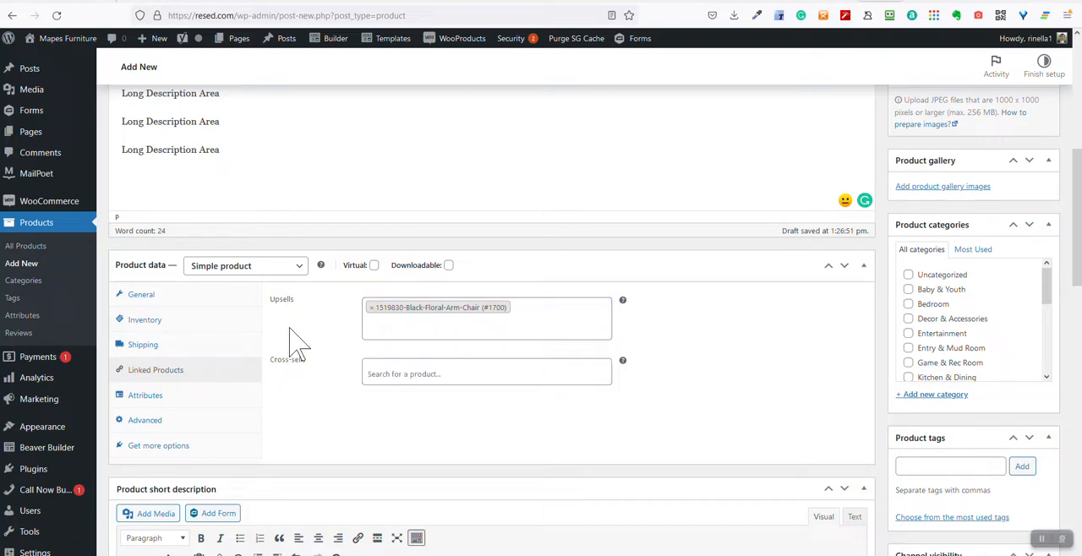
click(389, 328)
text(White)
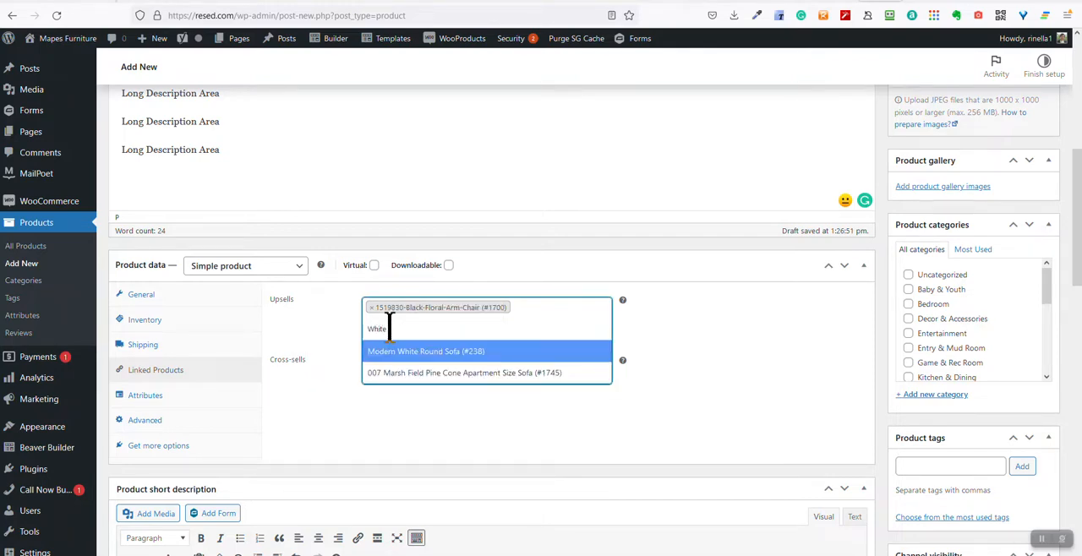
click(442, 373)
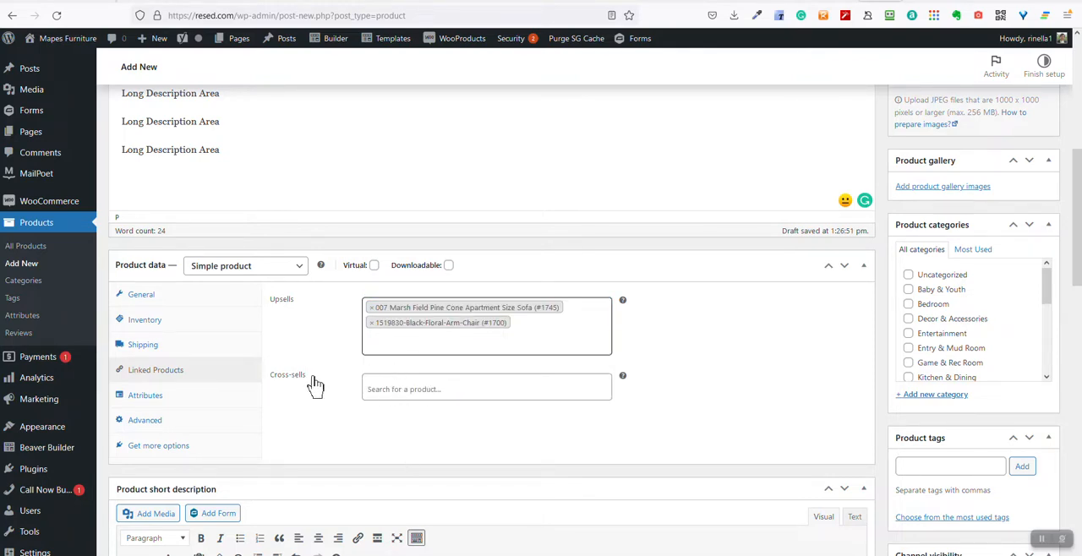
click(401, 386)
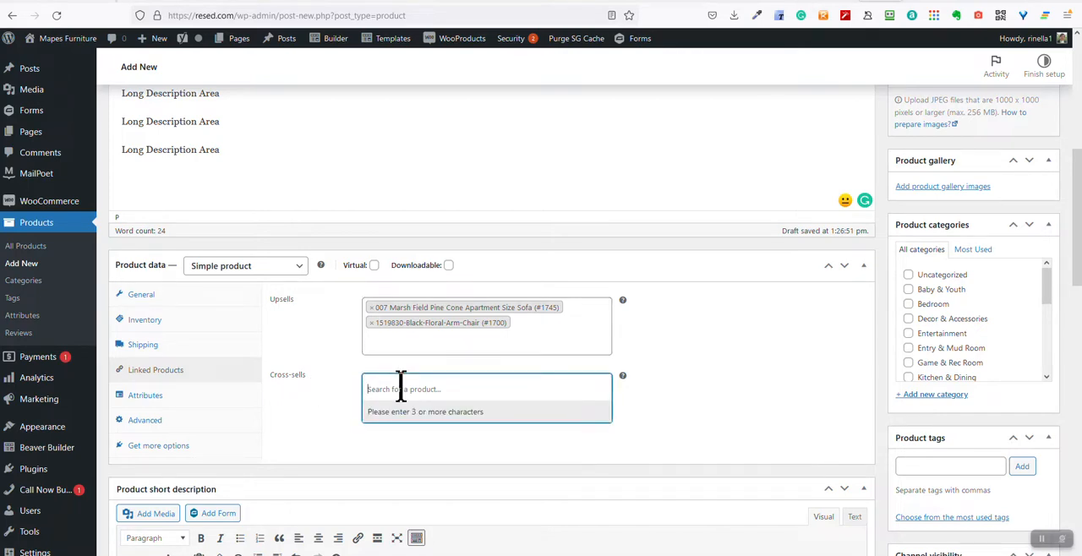
text(large)
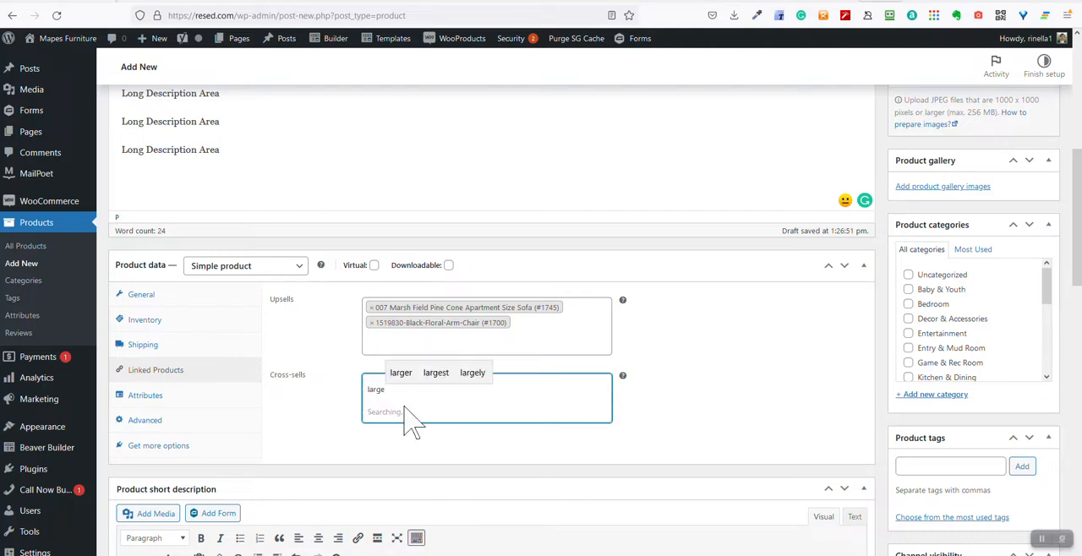
key(BackSpace)
key(BackSpace)
key(BackSpace)
key(BackSpace)
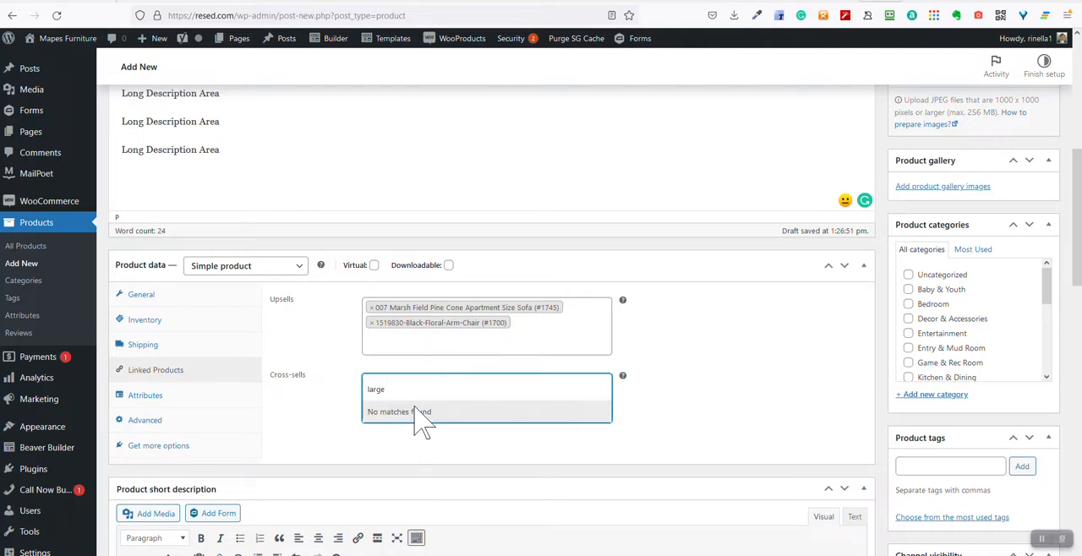
text(black)
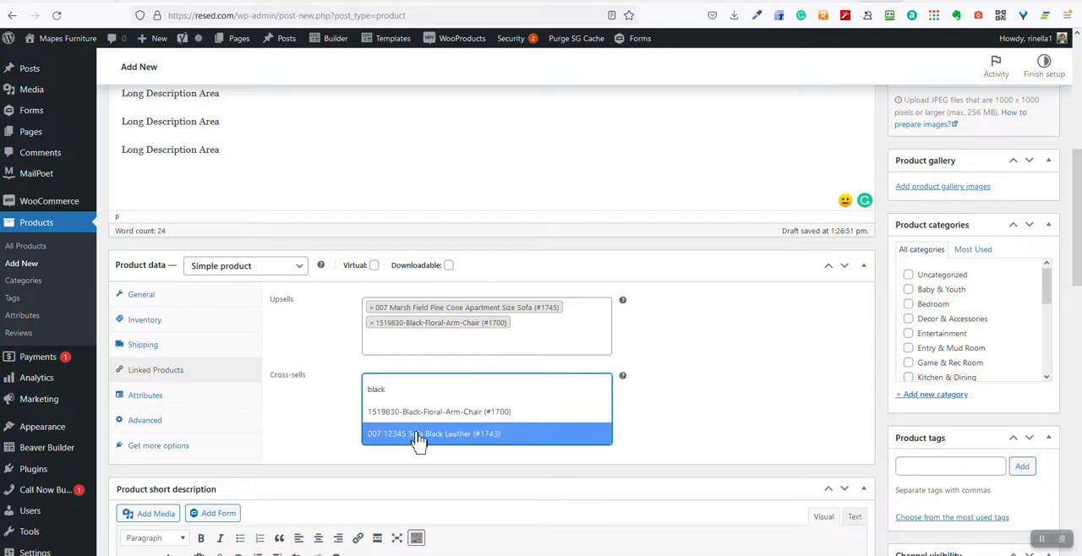
Add Vintage Luxury Chair (#67) and Modern White Round Sofa (#238) as cross-sells by searching for "chair" and "Sofa"
double_click(393, 387)
key(BackSpace)
text(chair)
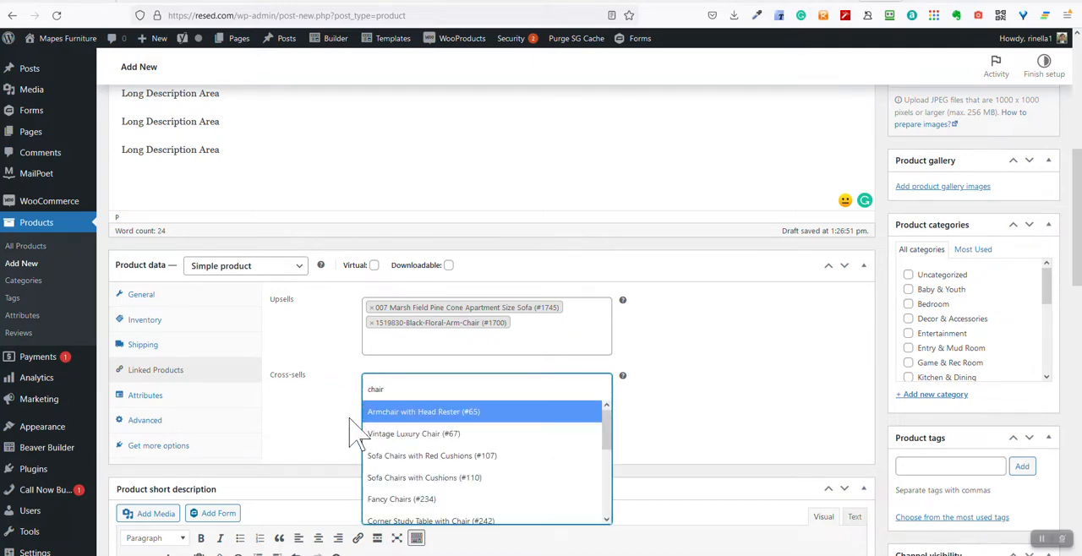
click(418, 445)
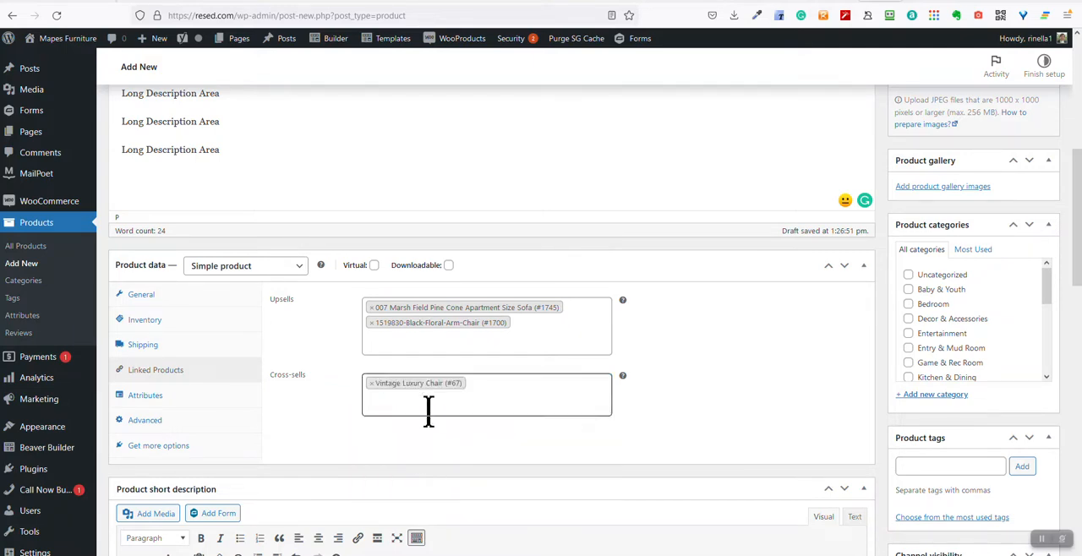
click(423, 404)
text(Sofa)
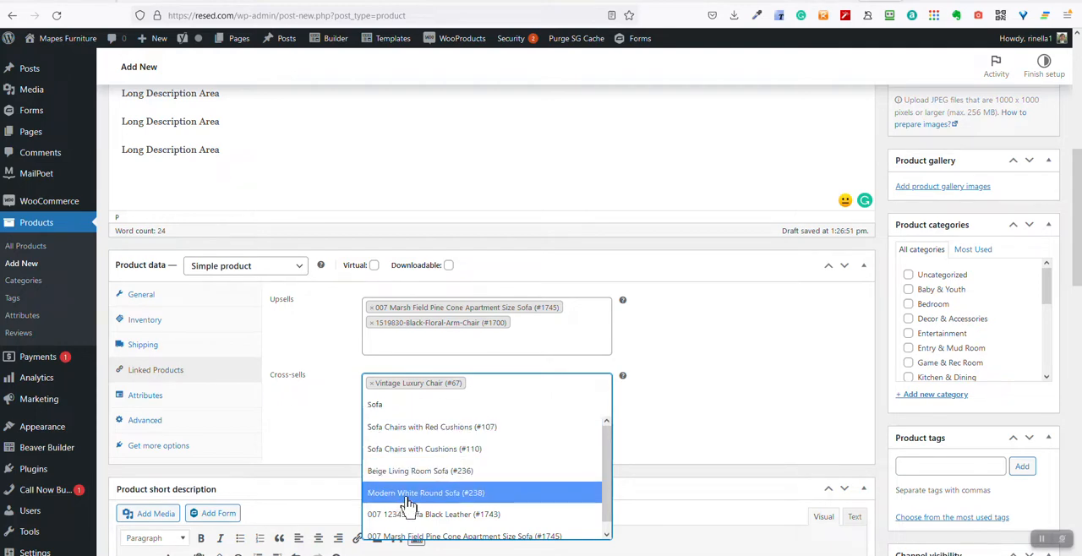
click(408, 498)
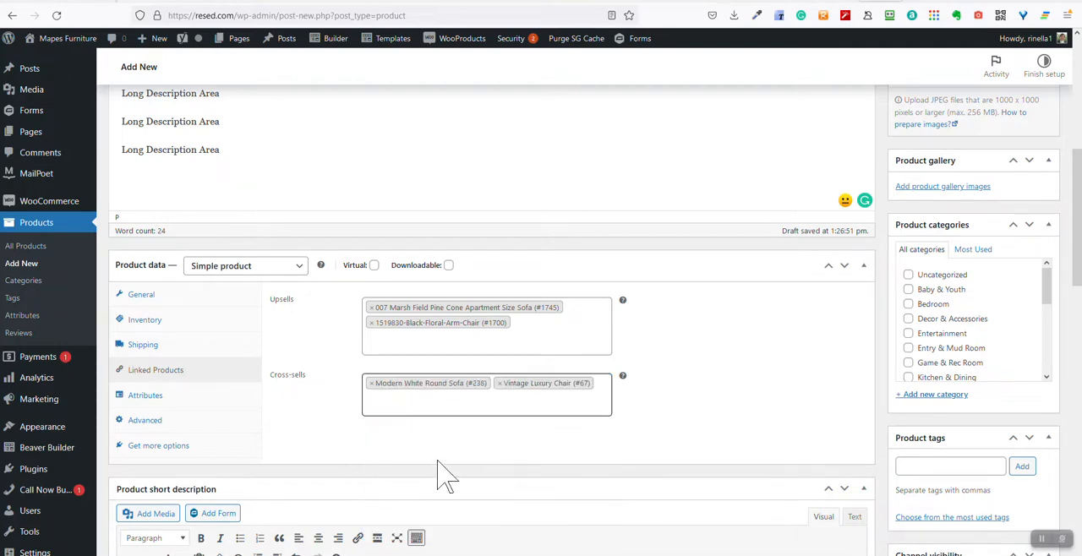
Review the product's attribute settings, including the choices for a custom product attribute
scroll(516, 466, down, 2)
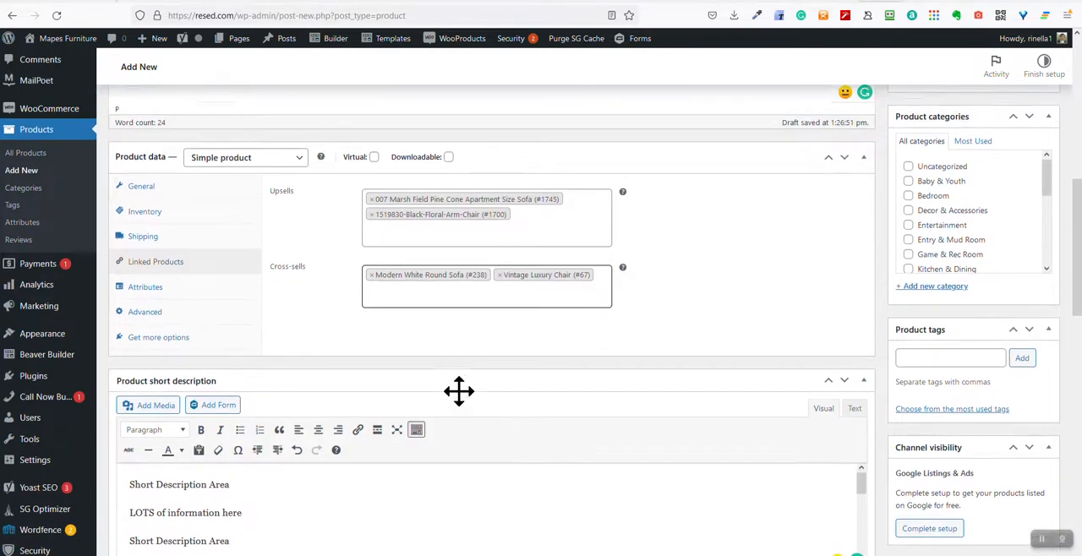
scroll(200, 384, up, 1)
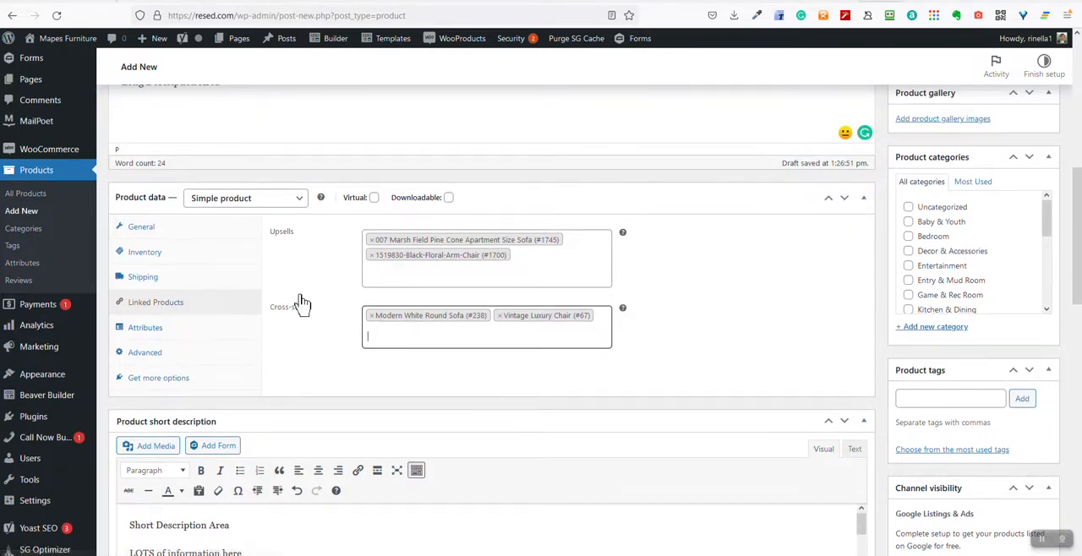
click(156, 330)
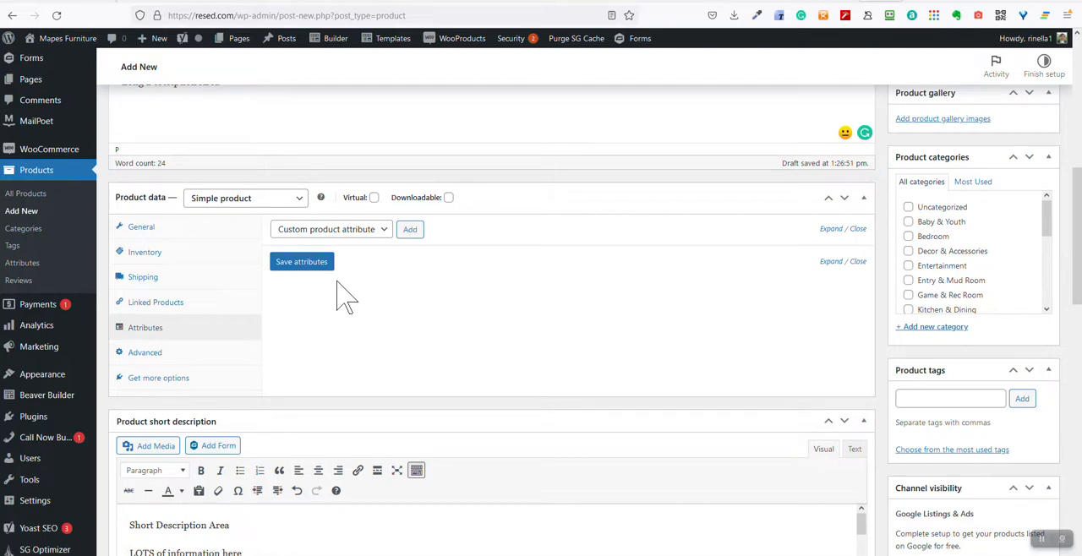
right_click(356, 235)
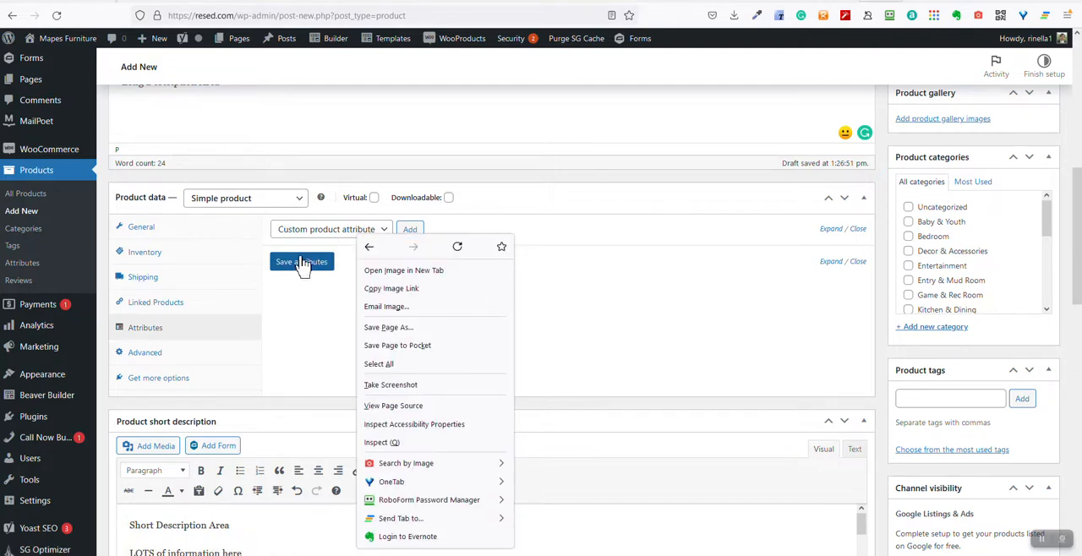
click(227, 256)
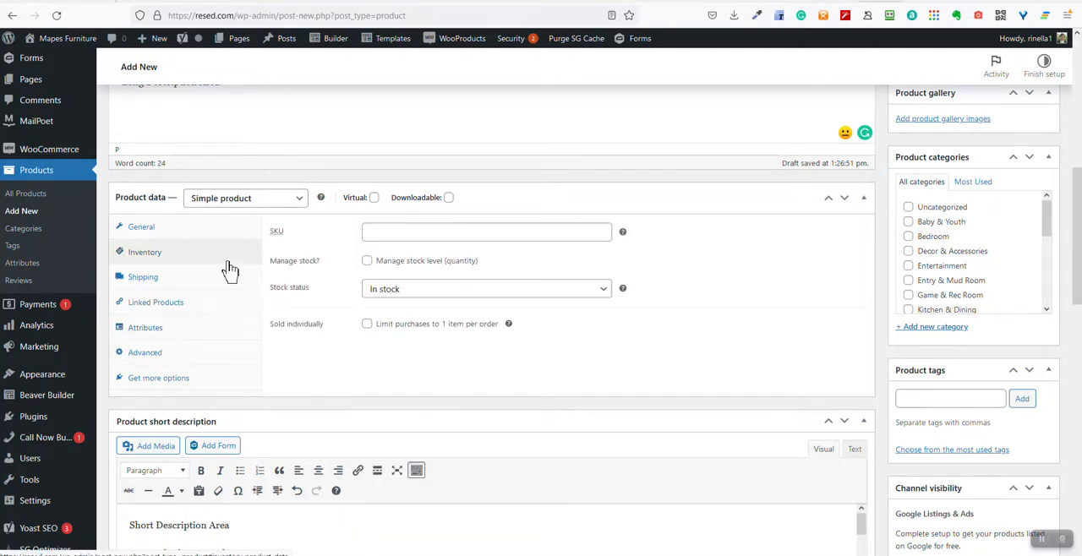
click(145, 328)
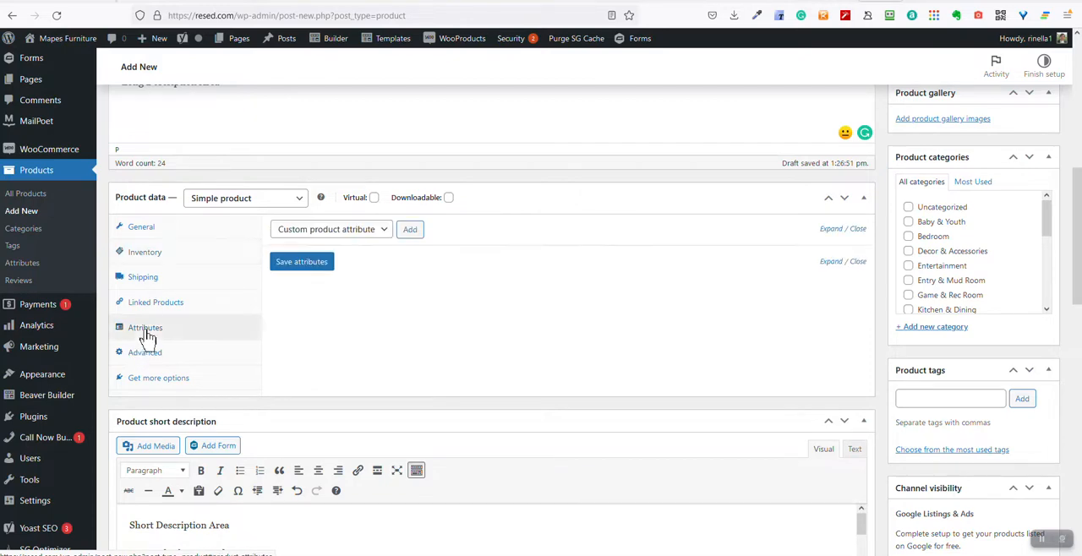
click(380, 237)
click(467, 286)
Review the advanced purchase note and menu order settings, and the recommended extensions for the product
click(160, 355)
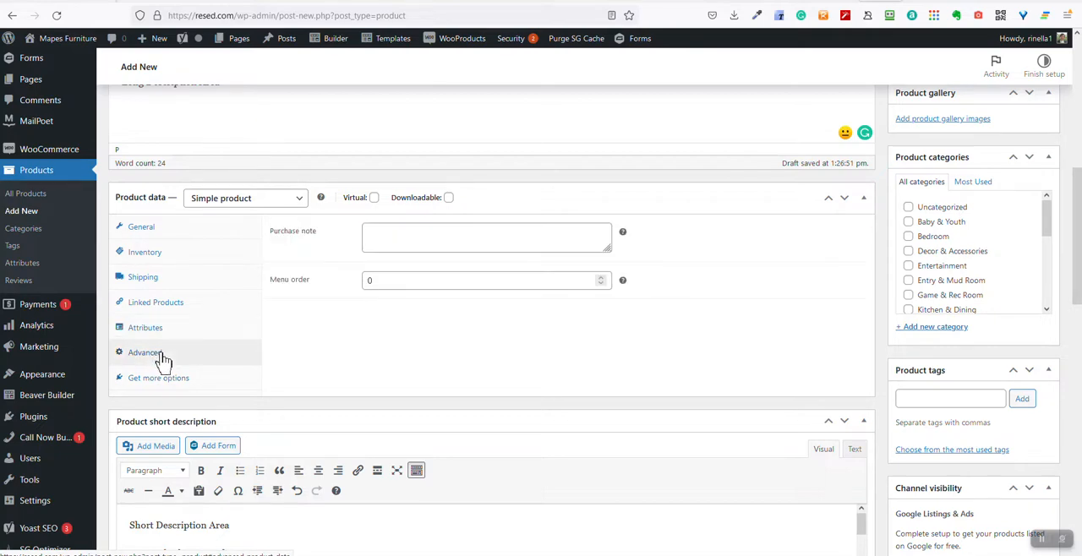
click(388, 236)
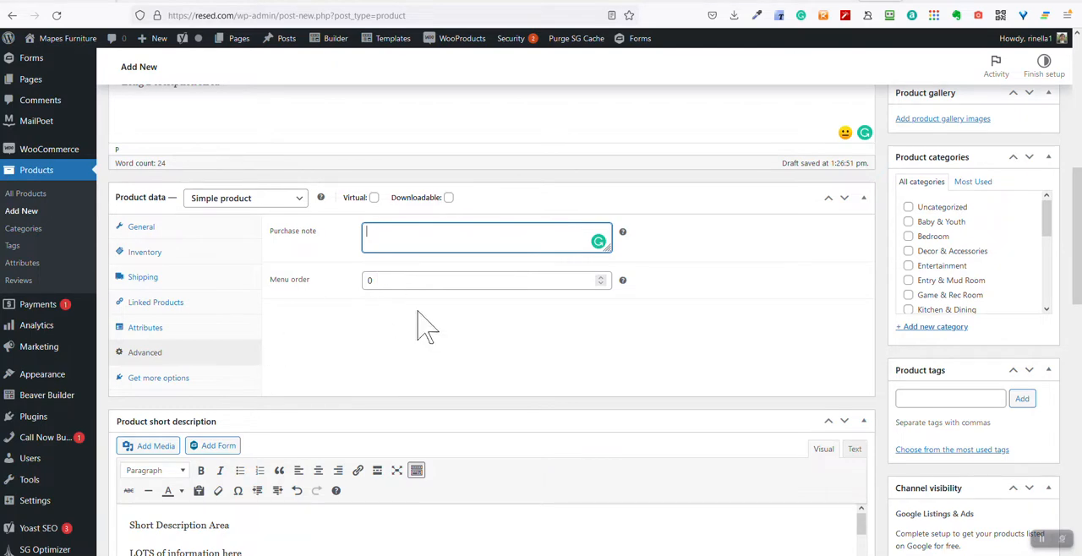
click(192, 382)
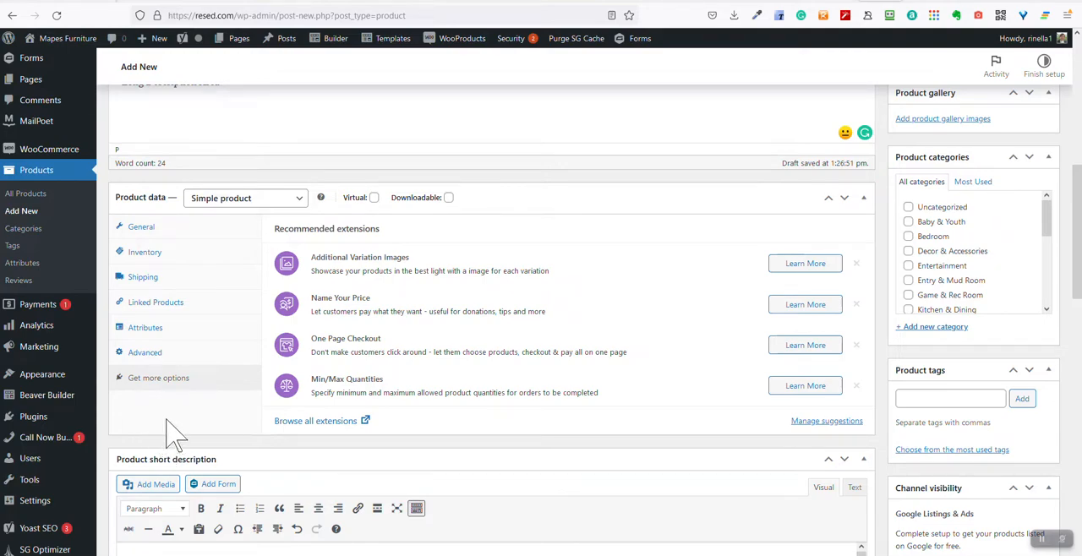
Review the product's long description and the full length of its short description around the product data section
scroll(169, 430, up, 3)
scroll(213, 469, down, 1)
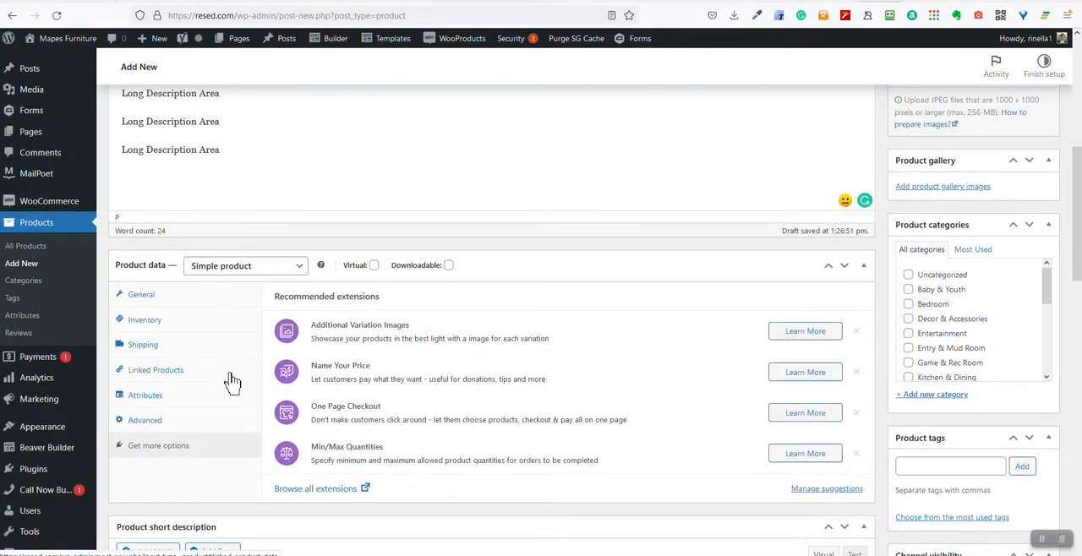
scroll(232, 382, up, 10)
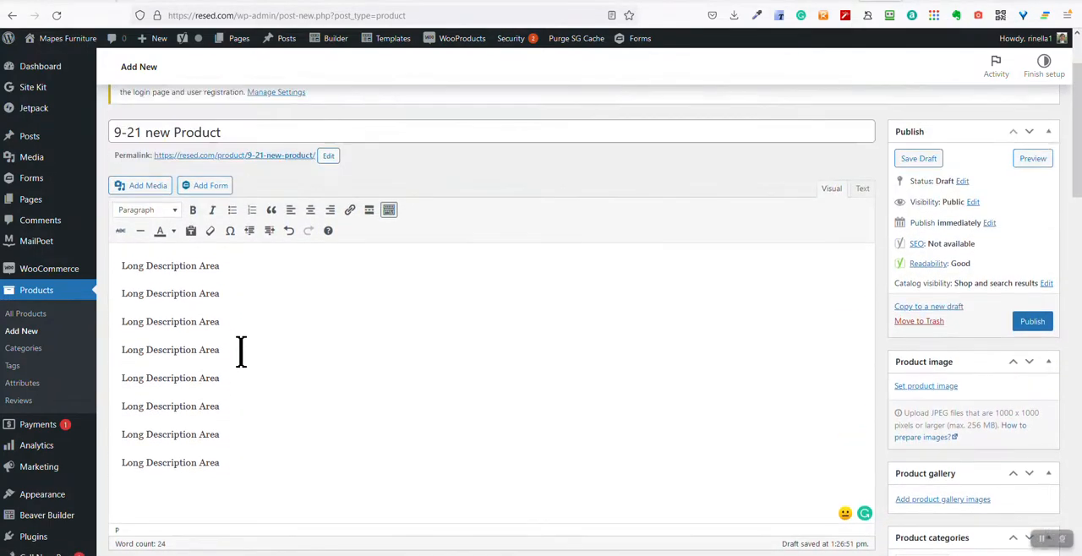
scroll(247, 385, down, 1)
drag(122, 290, 264, 376)
scroll(253, 473, down, 12)
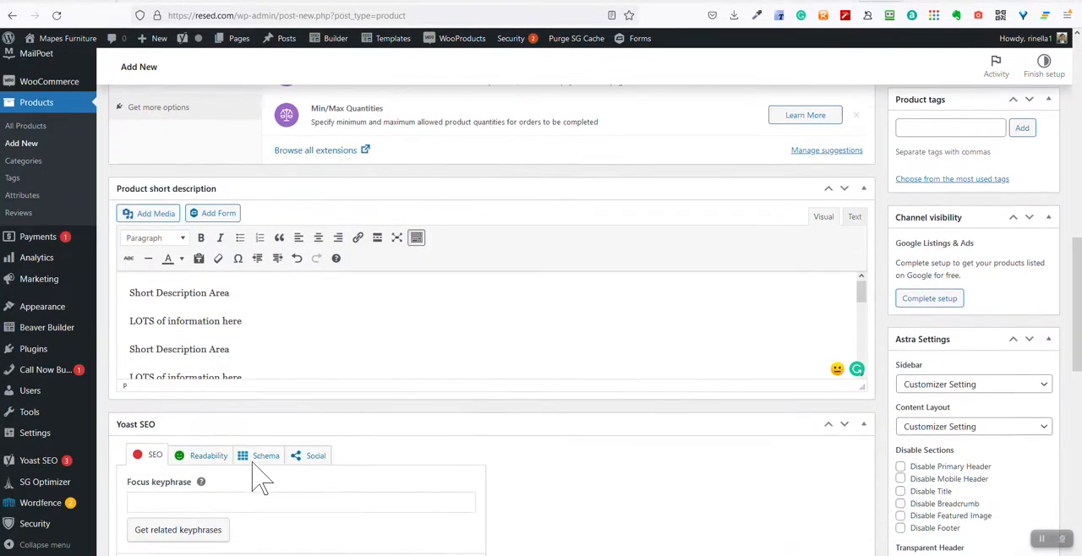
drag(176, 327, 187, 374)
click(261, 355)
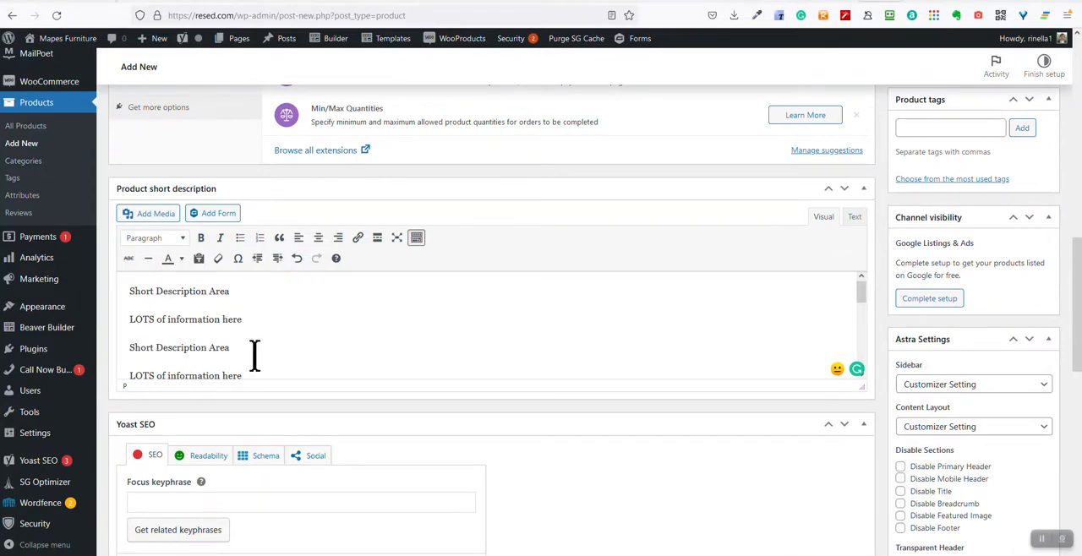
scroll(250, 348, down, 1)
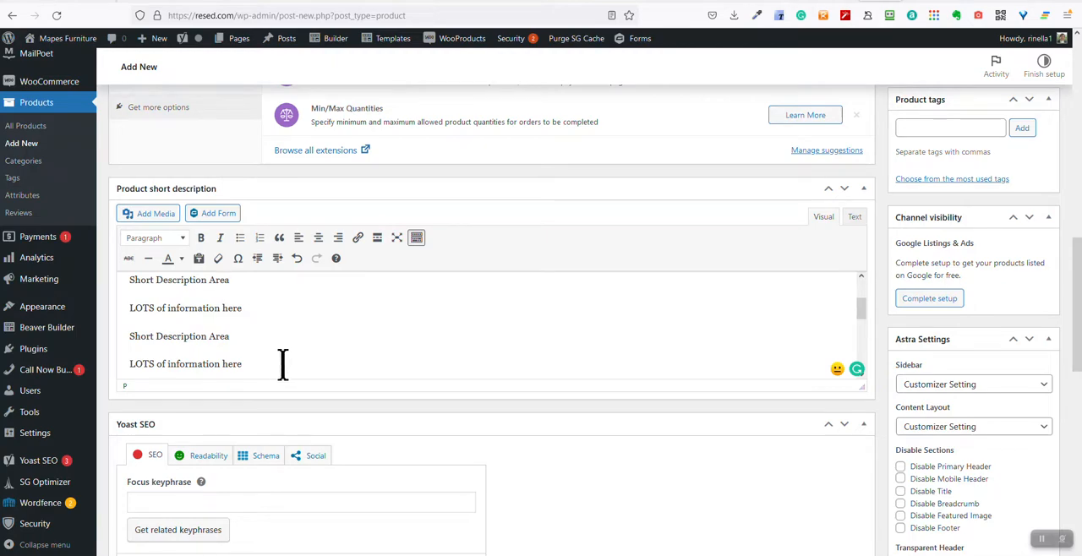
scroll(292, 365, down, 2)
scroll(835, 330, up, 5)
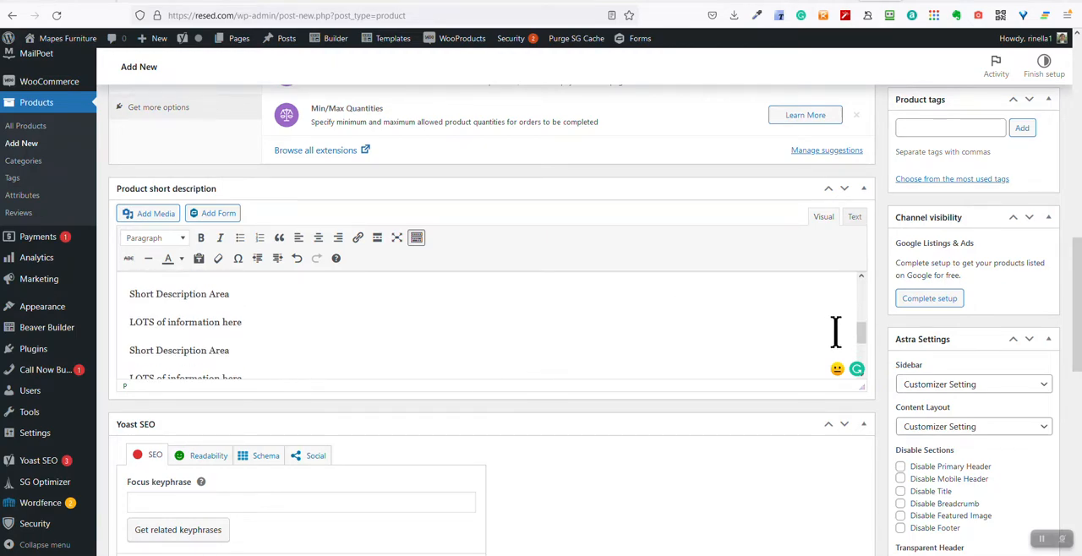
scroll(892, 358, up, 4)
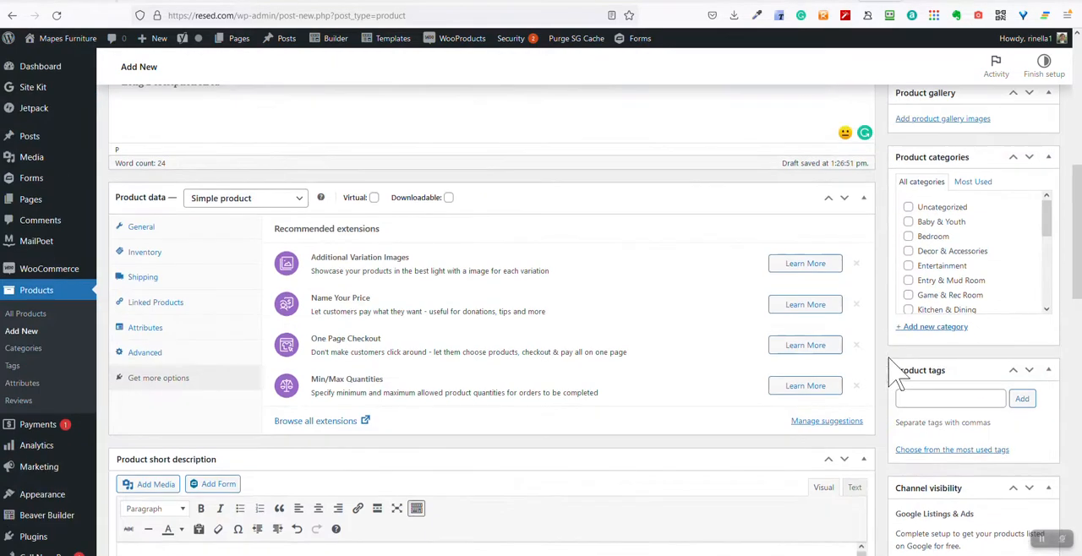
scroll(865, 410, down, 2)
scroll(853, 431, down, 2)
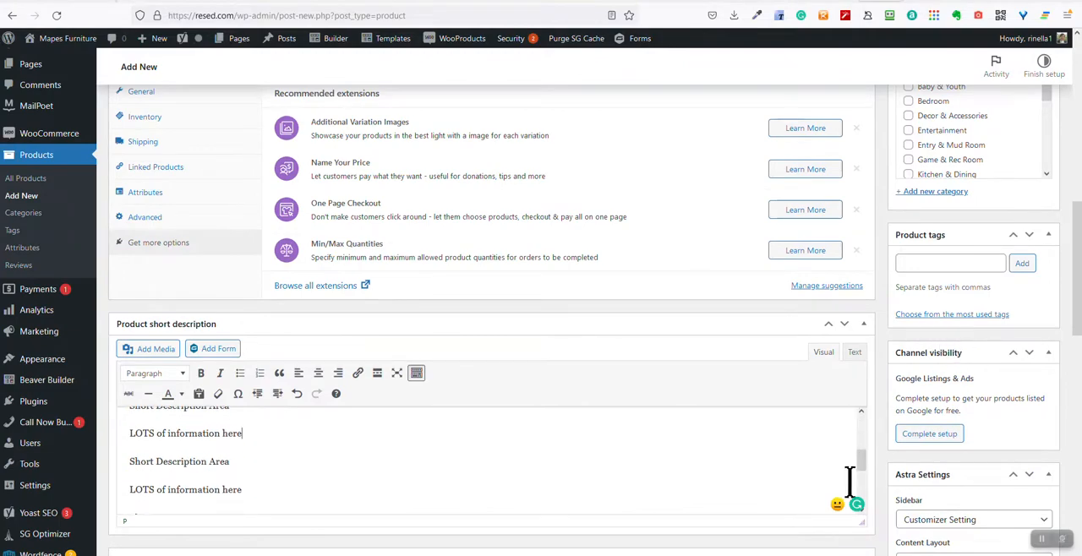
Enter "weasfsdfdsfafdasdfdsafsadfdsafsdfdfasd" as the product's meta description in the Yoast SEO section
scroll(1009, 503, down, 5)
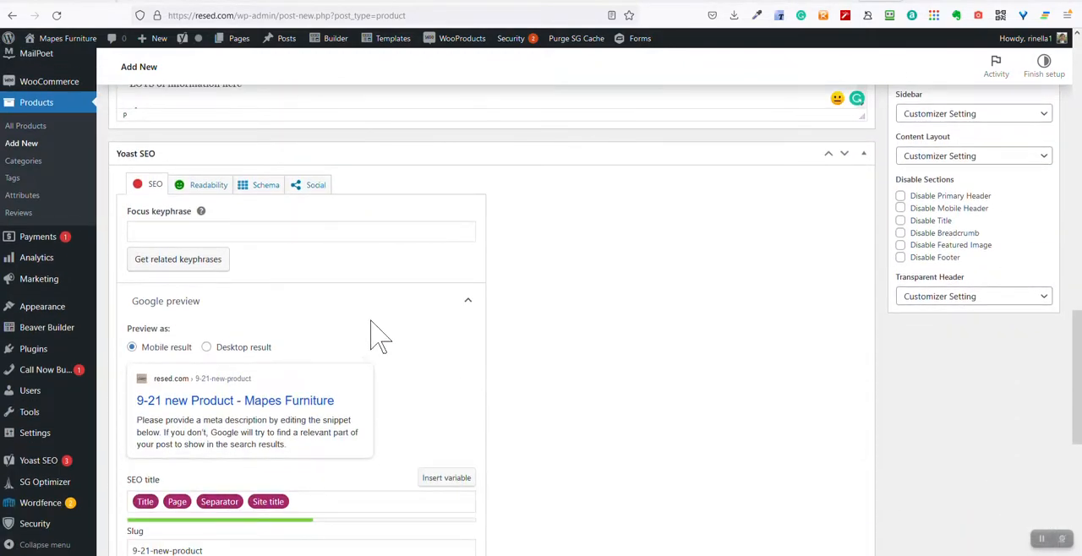
scroll(364, 342, down, 2)
scroll(198, 285, up, 3)
scroll(180, 292, up, 1)
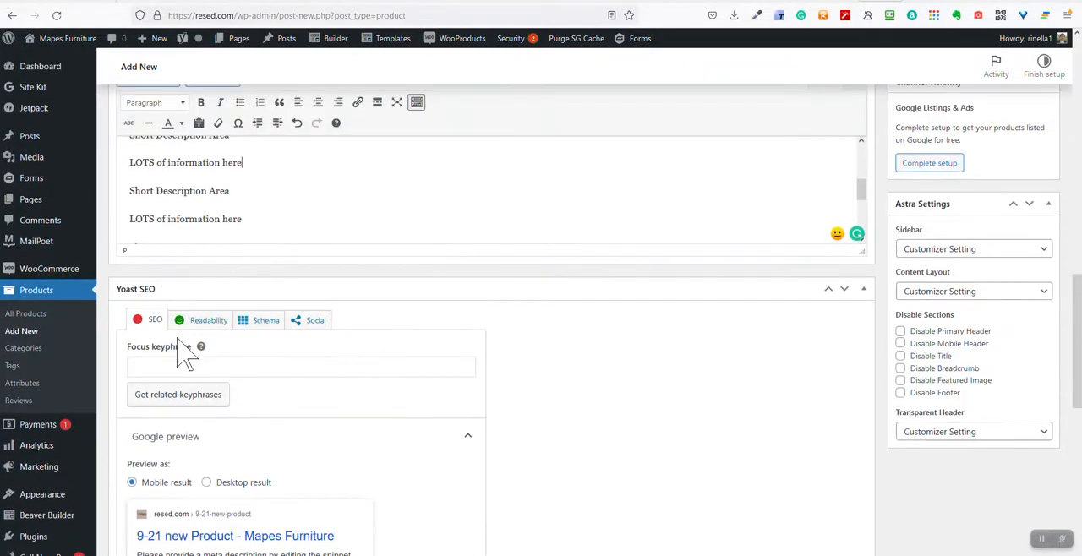
click(200, 365)
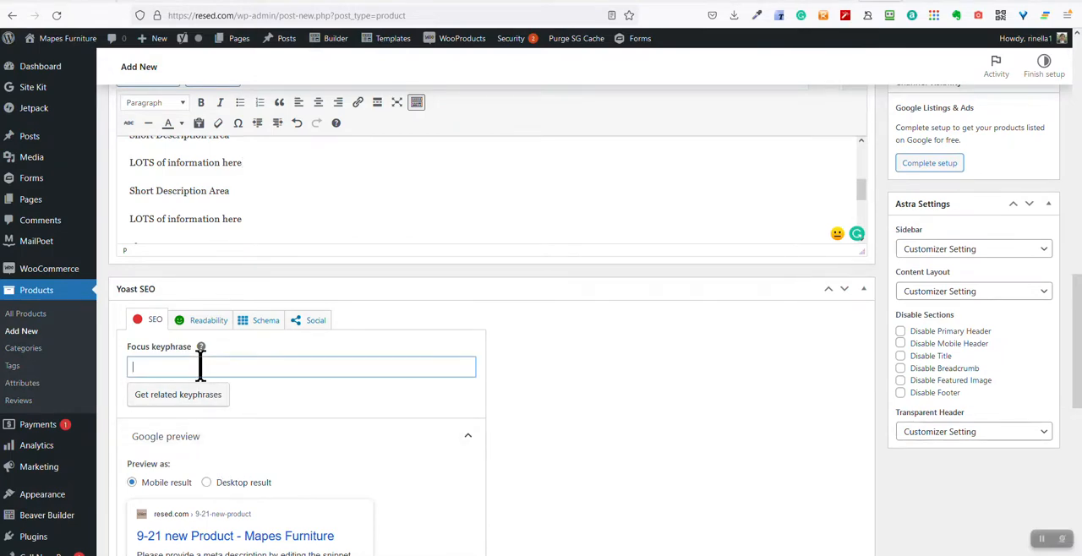
scroll(229, 447, down, 1)
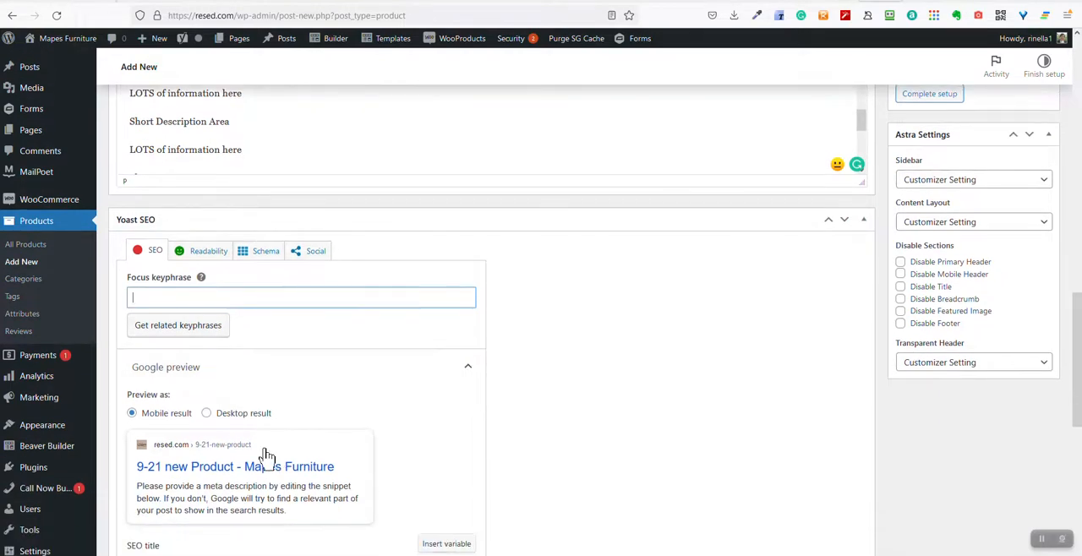
scroll(278, 474, down, 1)
scroll(254, 494, down, 1)
scroll(253, 494, down, 1)
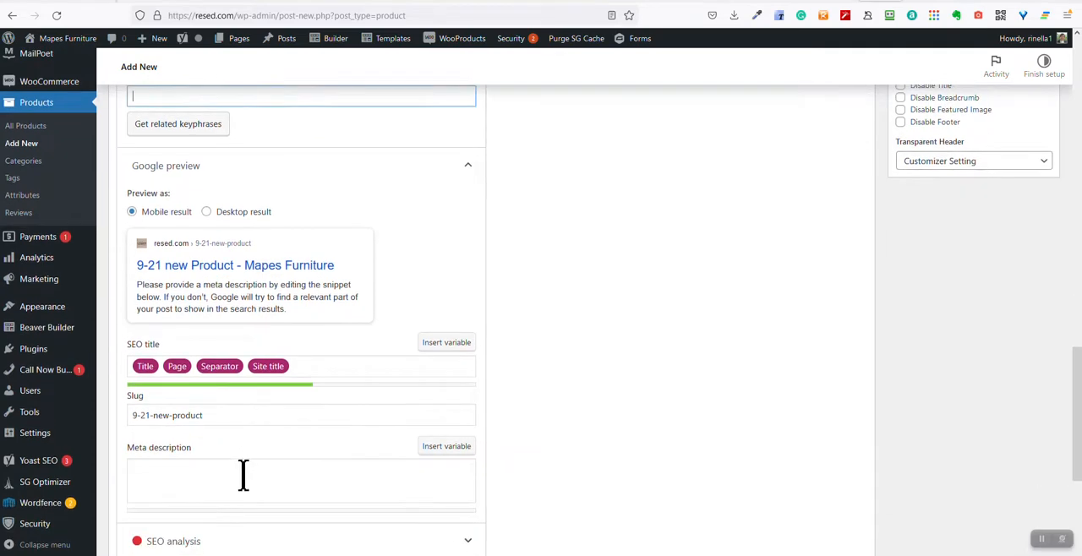
click(182, 478)
text(weasfsd)
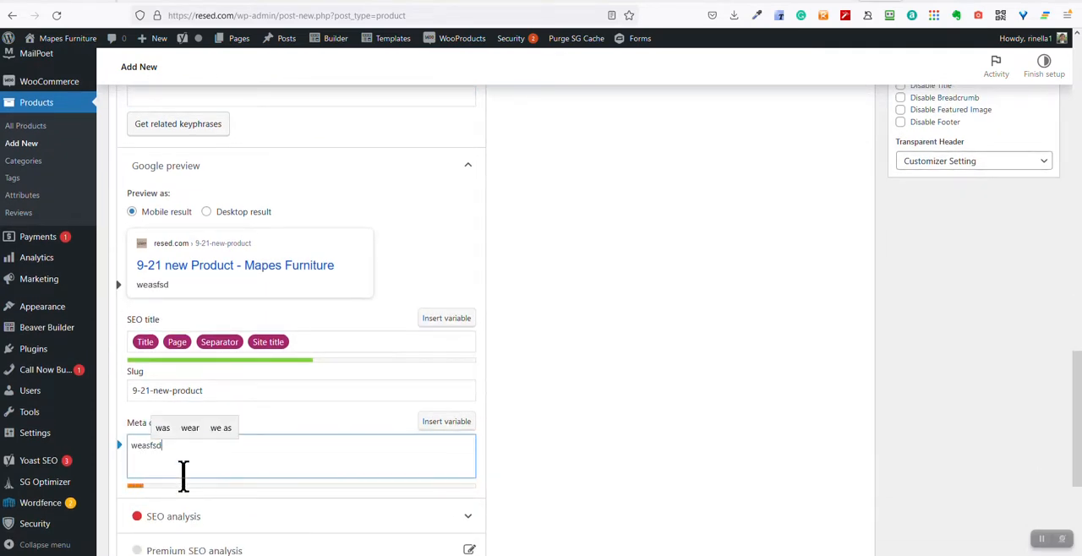
text(fdsfafdasdfdsafsafsadfdsafsdfdfasd)
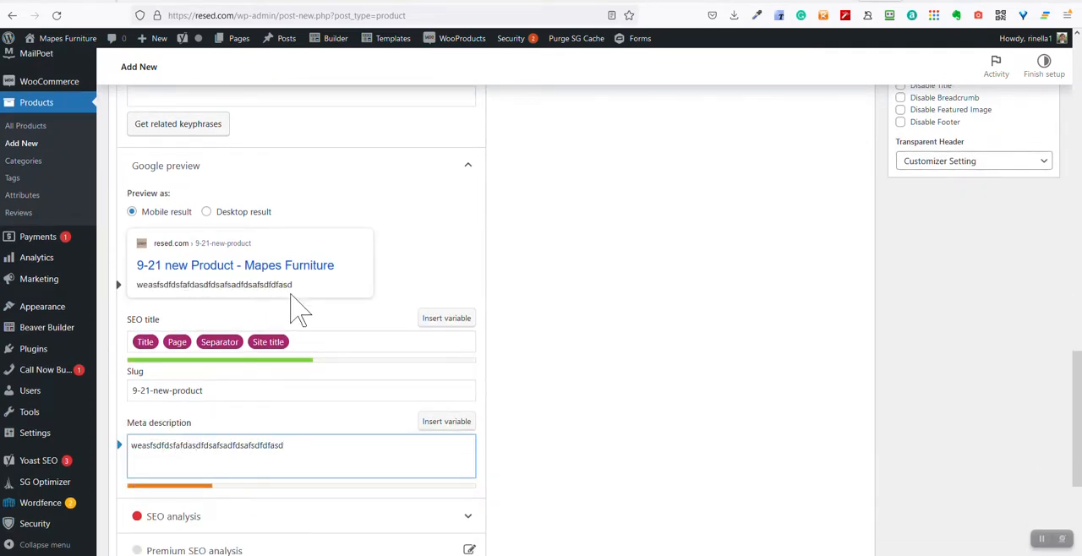
Add the product tags "bedroom", "new" and "vintage" one at a time
scroll(349, 447, down, 3)
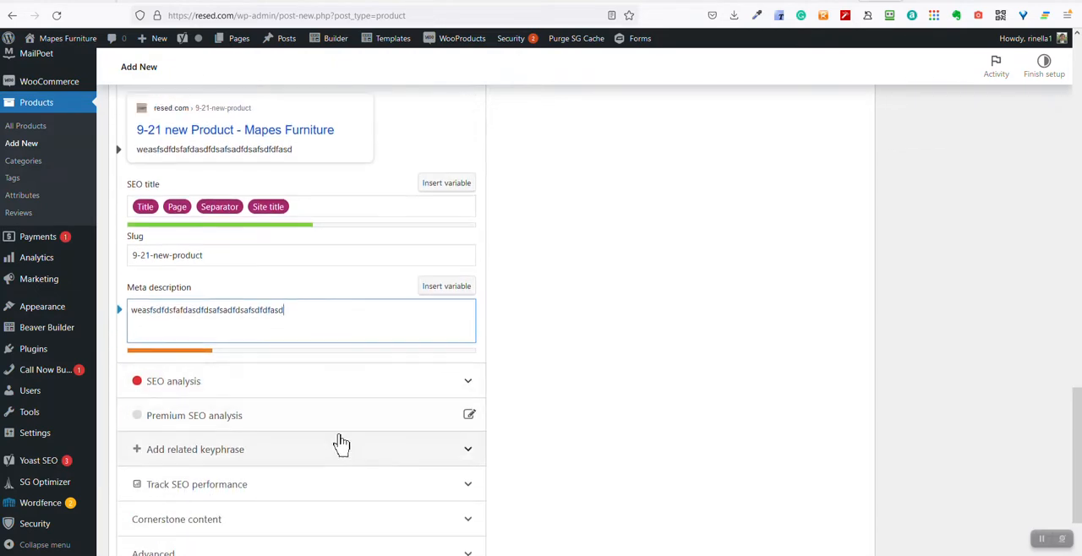
scroll(286, 329, down, 3)
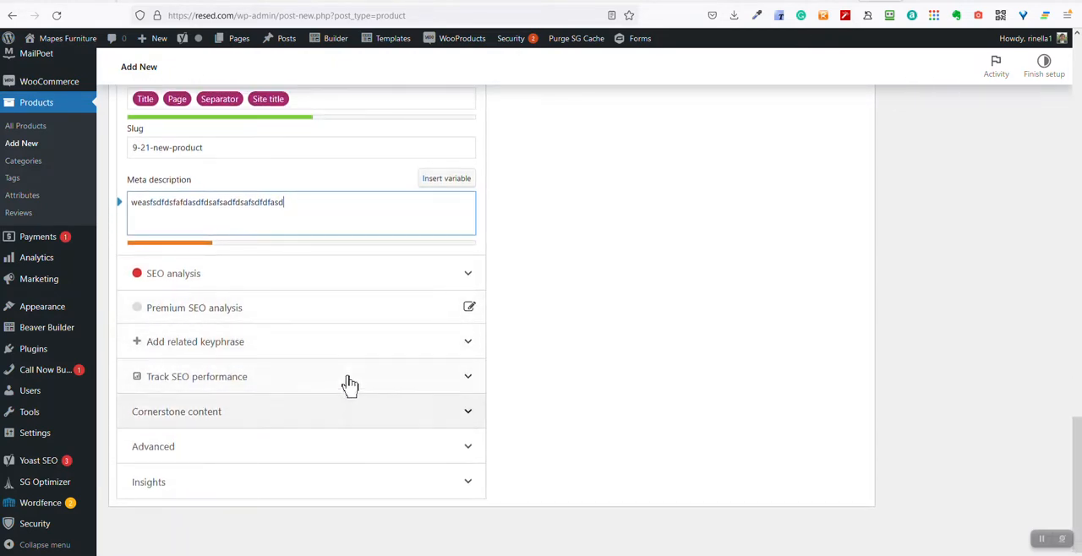
scroll(936, 446, up, 10)
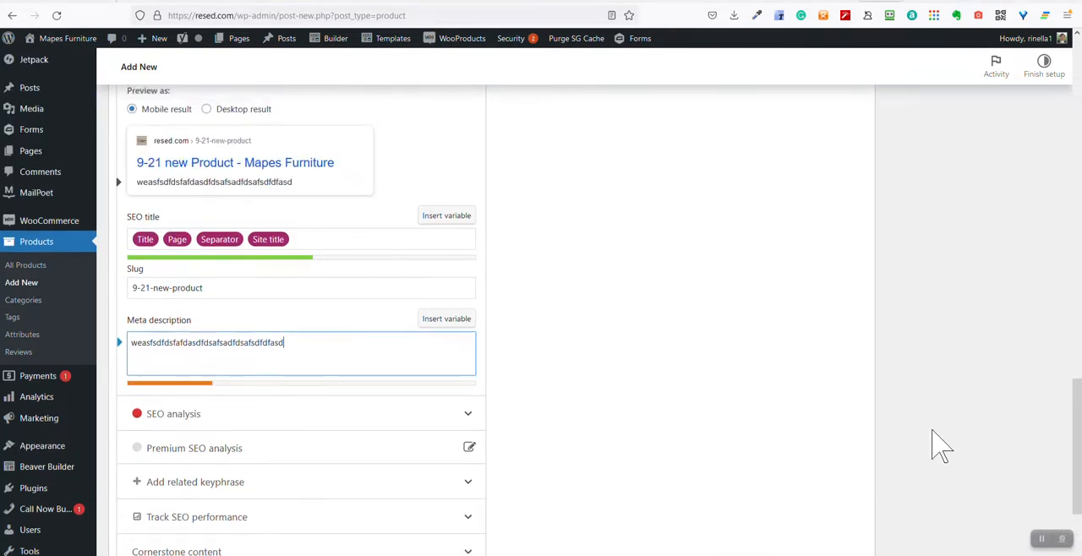
scroll(946, 447, up, 8)
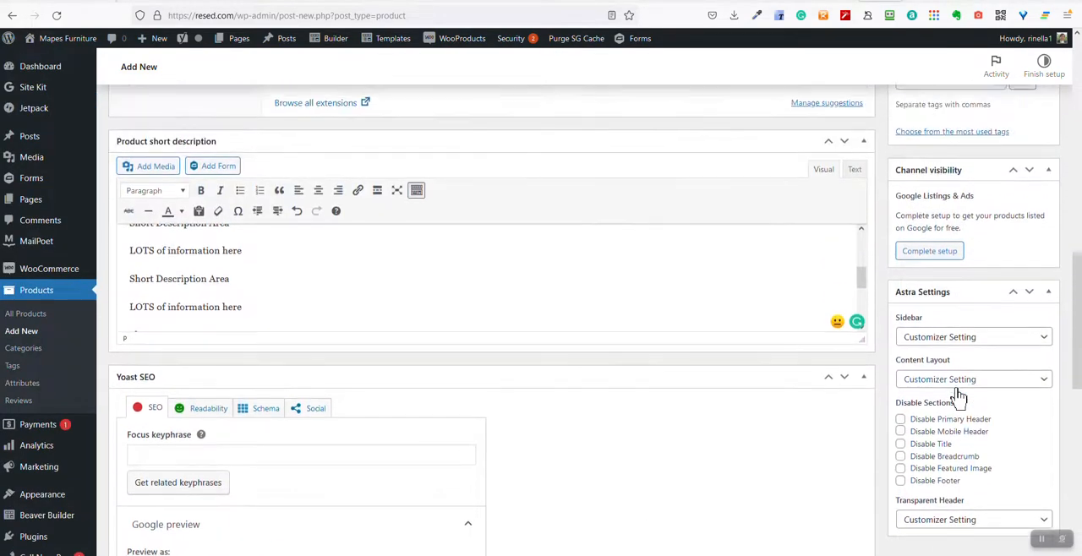
scroll(953, 368, up, 2)
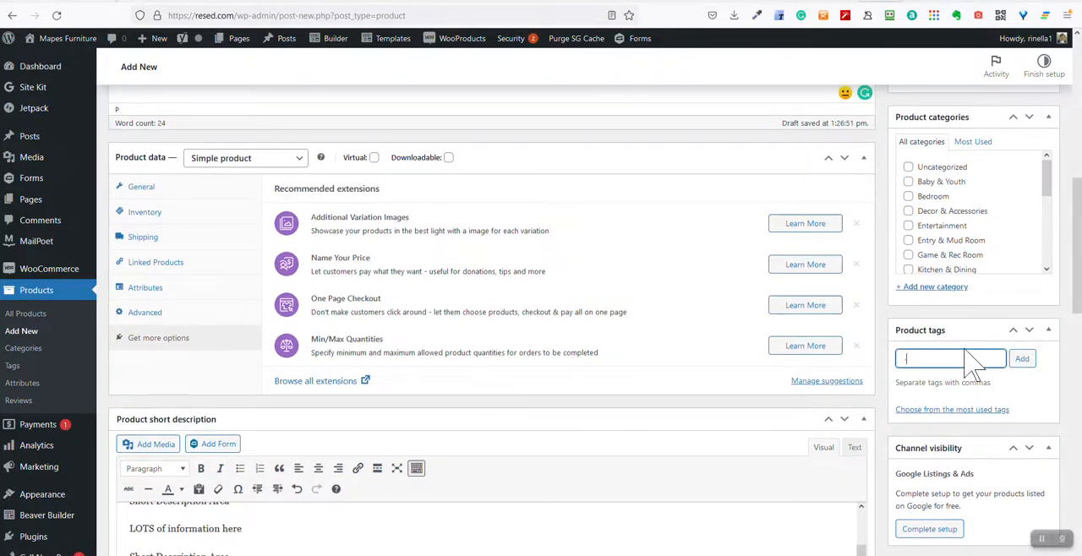
text(bedroom)
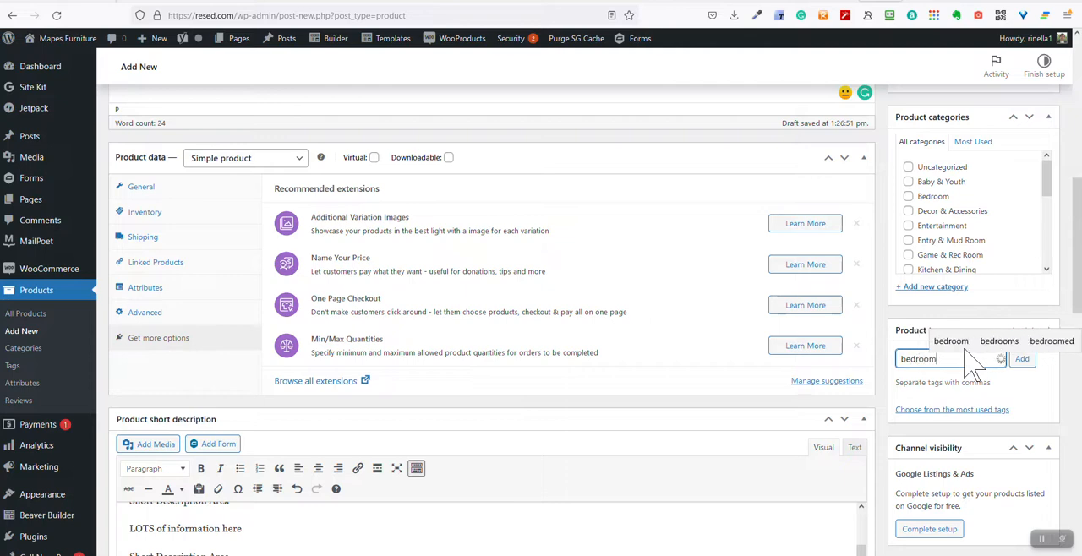
key(Return)
text(new)
key(Return)
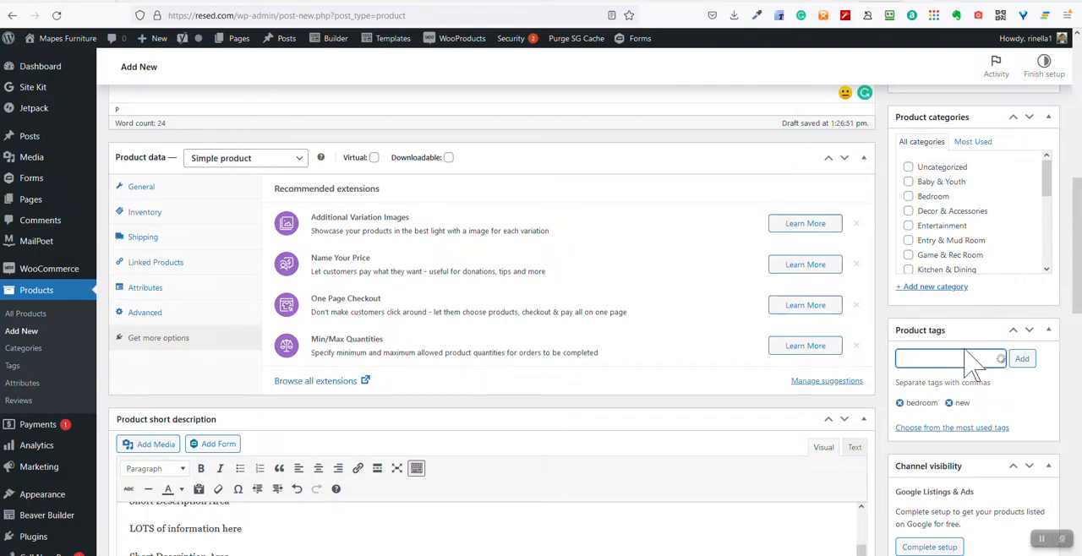
text(vintag)
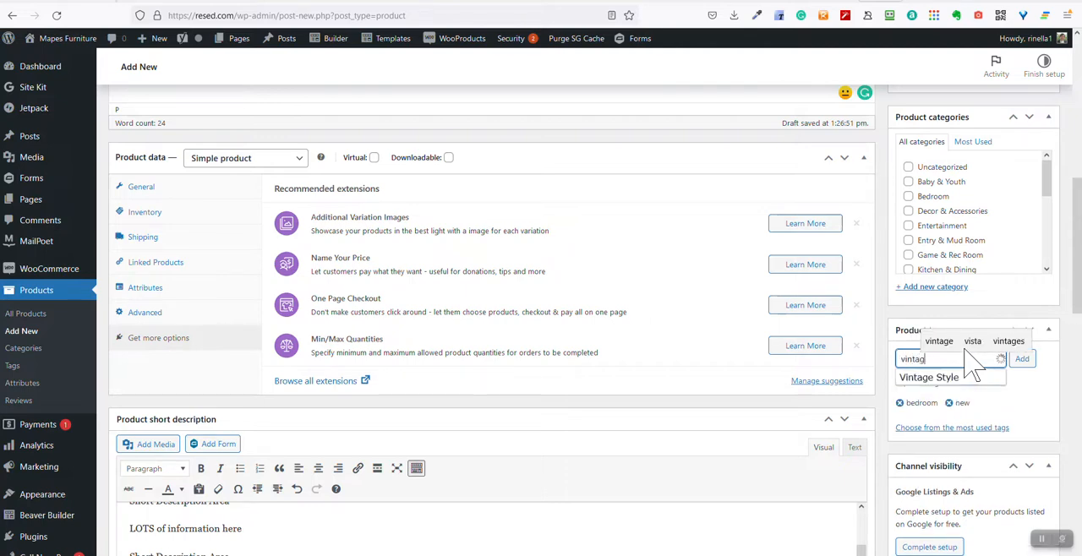
text(e)
key(Return)
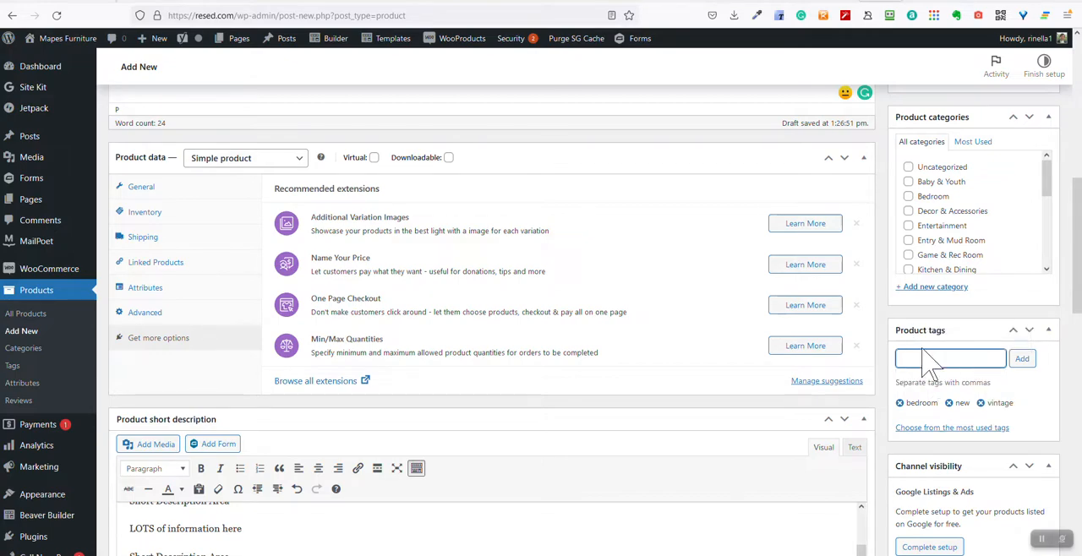
Assign the product to the Bedroom and Uncategorized categories, keeping Bedroom as the primary one
scroll(930, 361, up, 3)
scroll(961, 386, down, 5)
scroll(956, 411, up, 5)
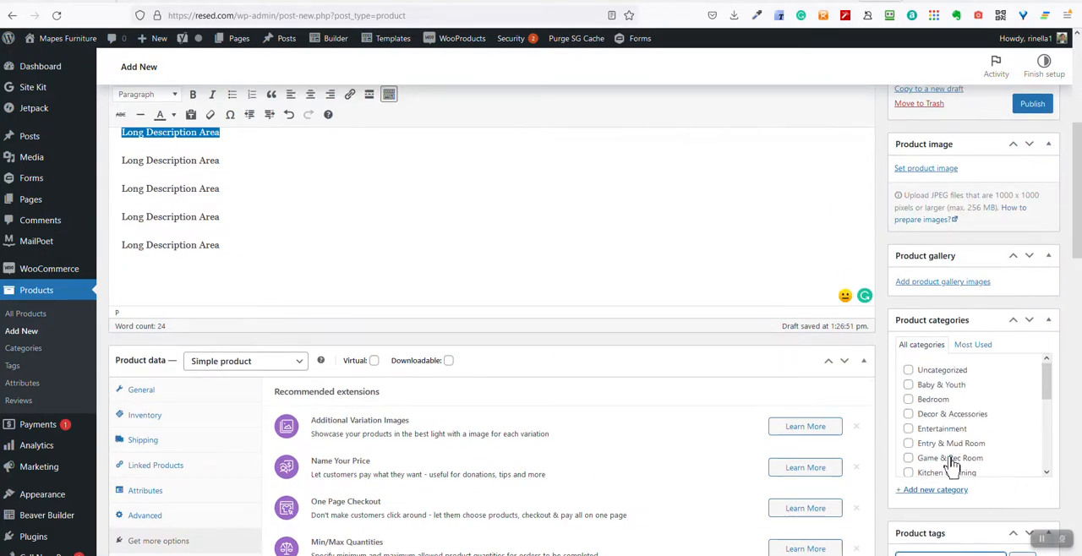
click(908, 401)
click(909, 430)
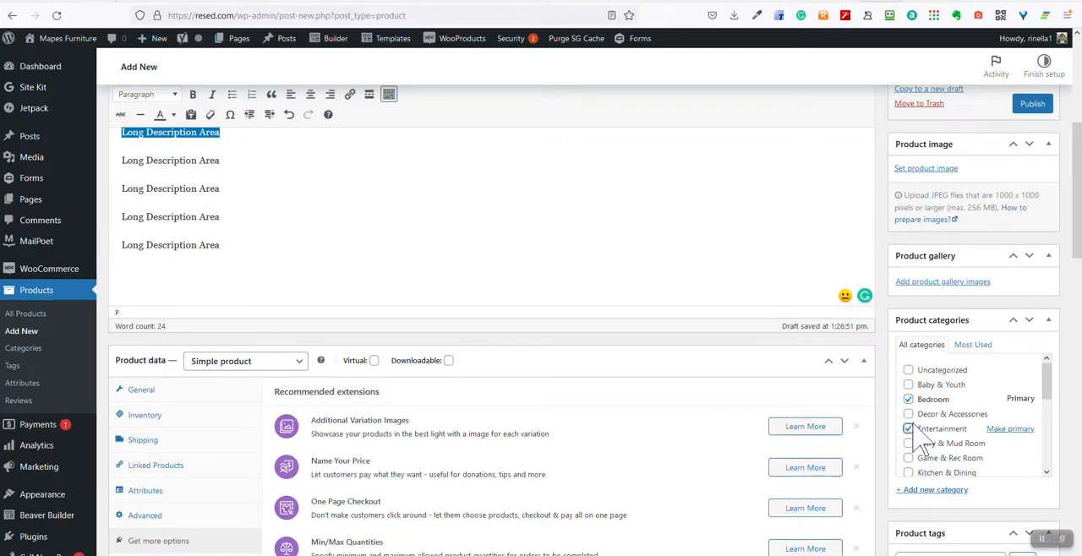
click(909, 372)
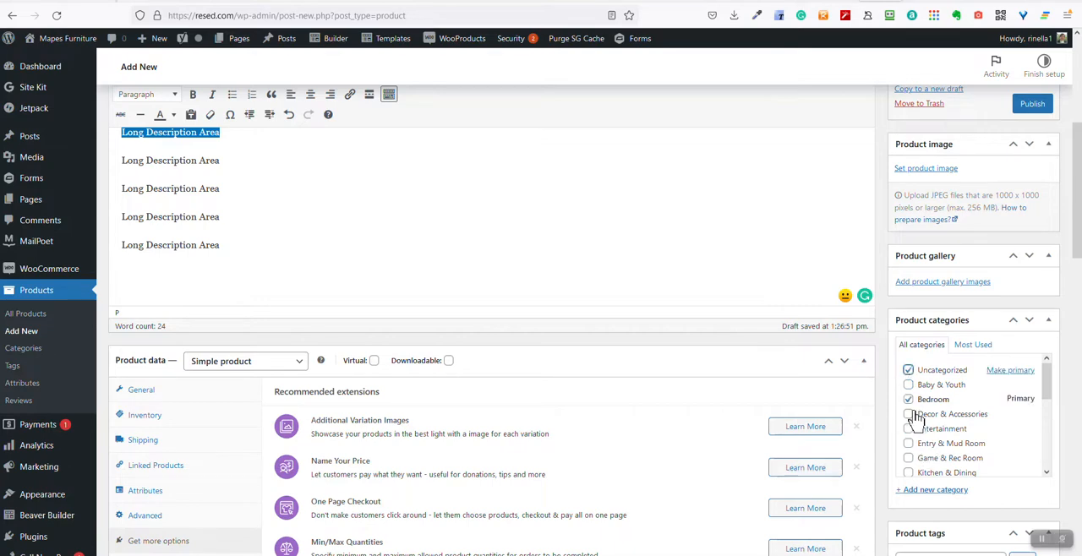
Add the plaid armchair, black floral armchair and two floral sofa photos from the media library to the product gallery
scroll(1005, 469, up, 1)
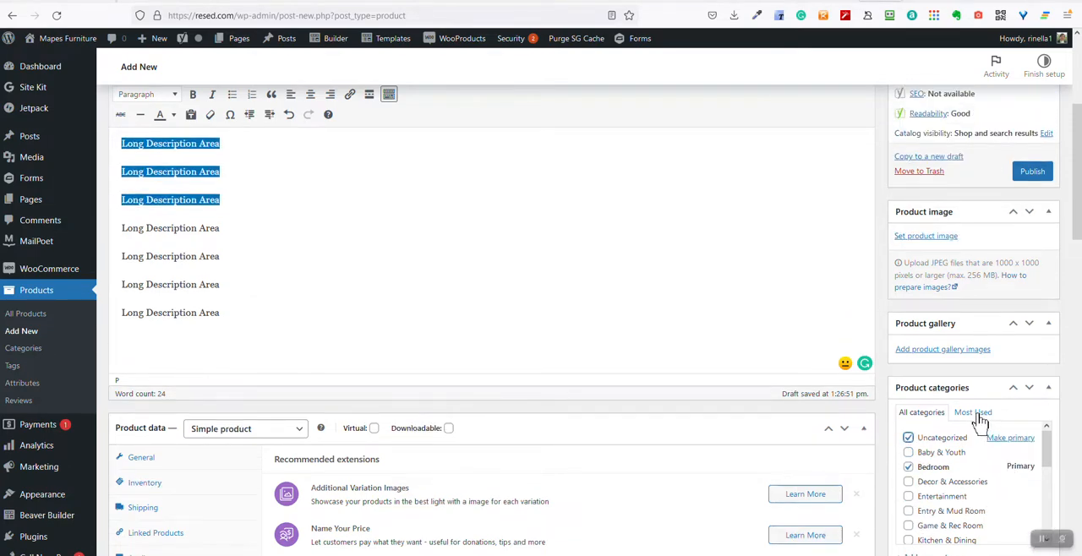
click(938, 350)
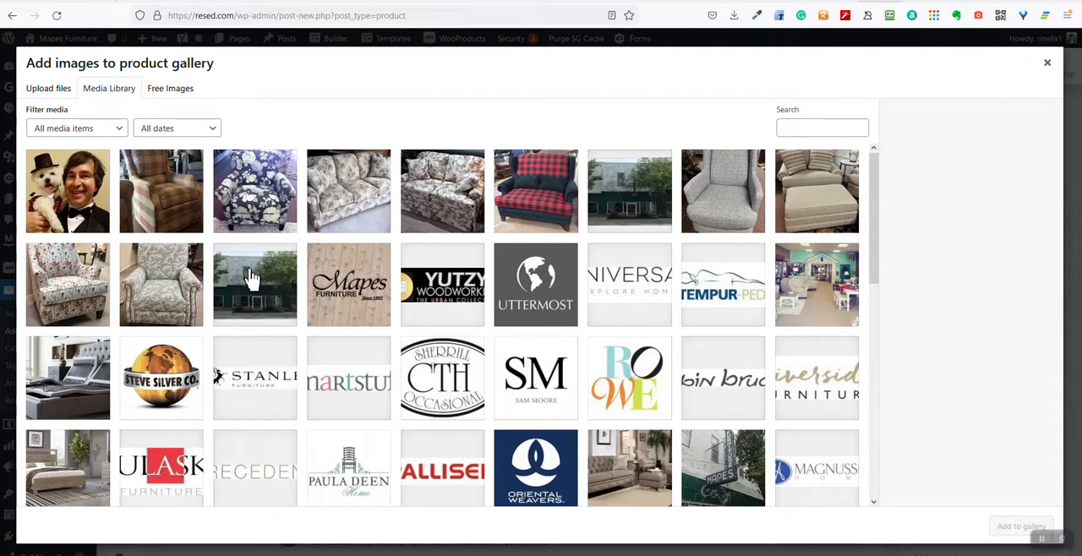
click(179, 216)
click(226, 213)
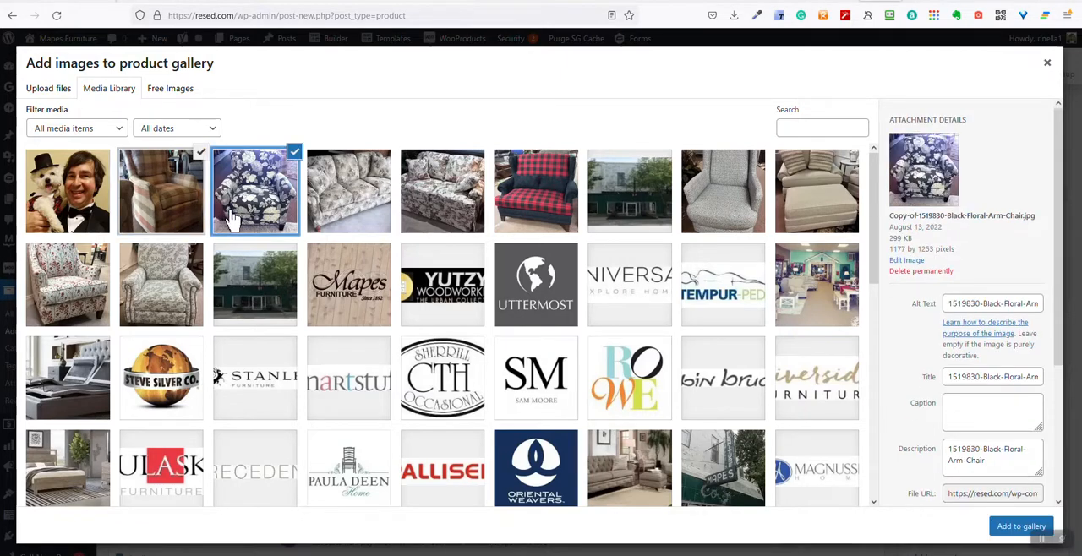
click(346, 212)
click(432, 233)
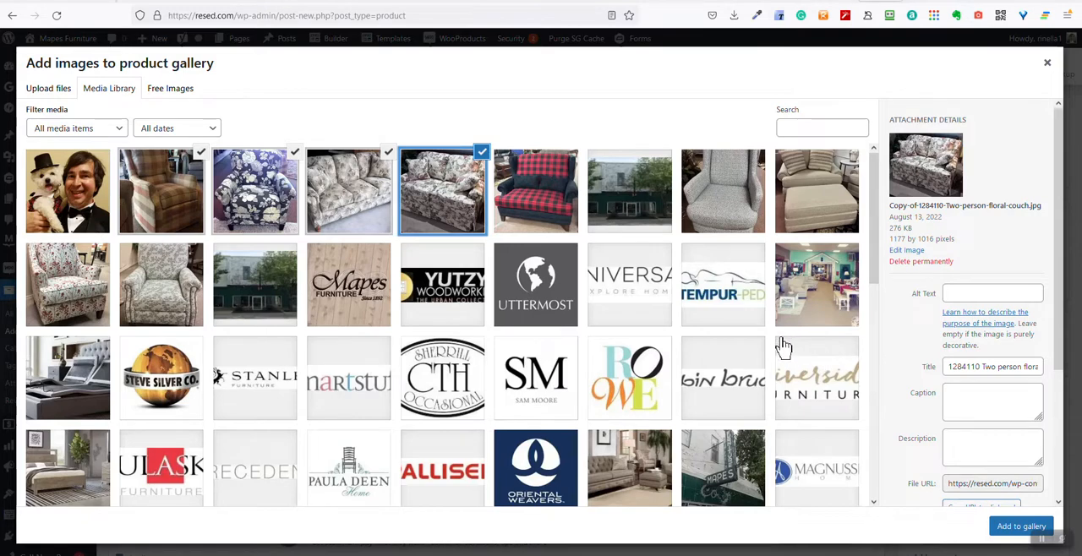
click(975, 293)
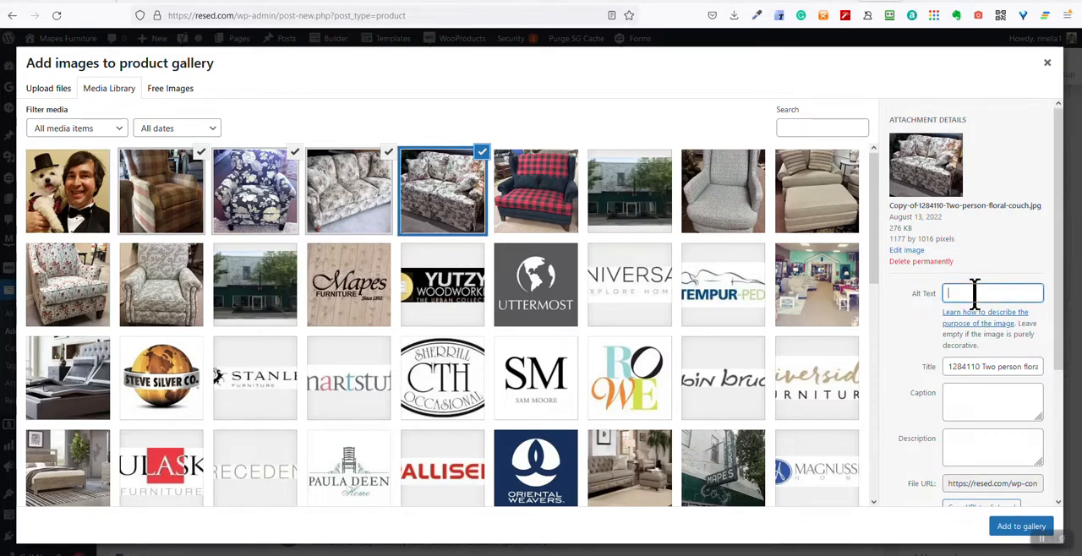
double_click(968, 365)
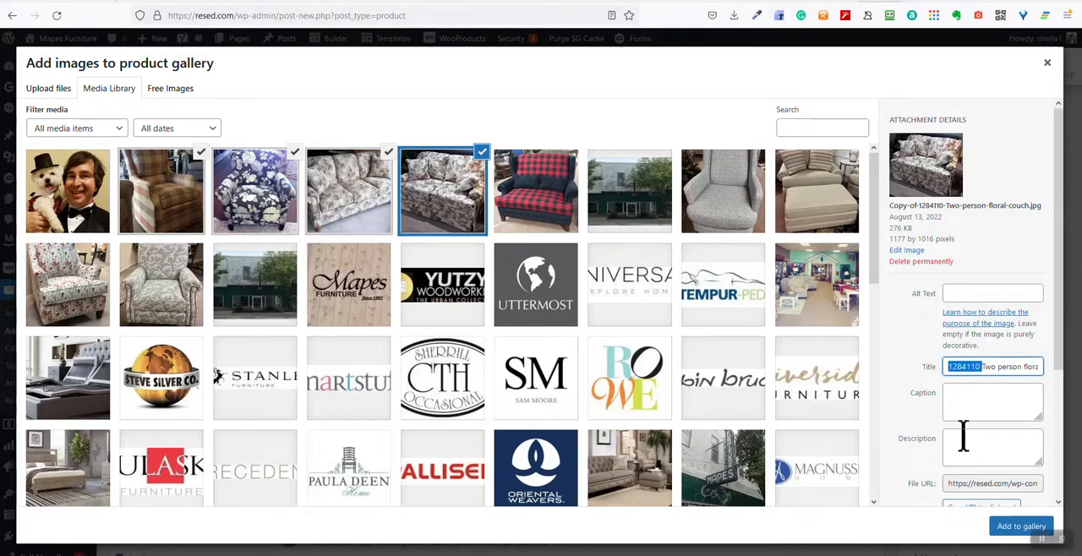
click(968, 403)
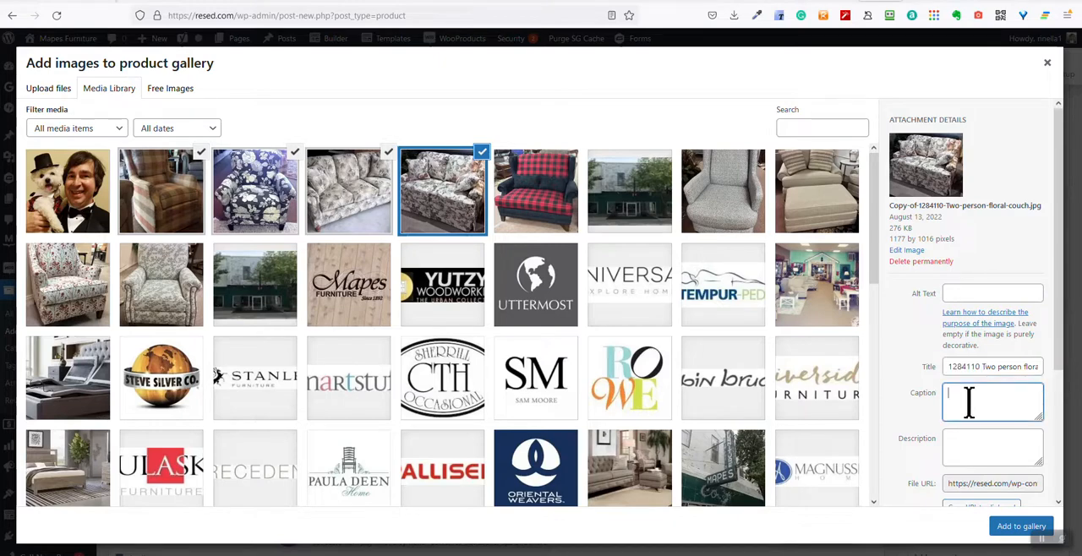
click(969, 449)
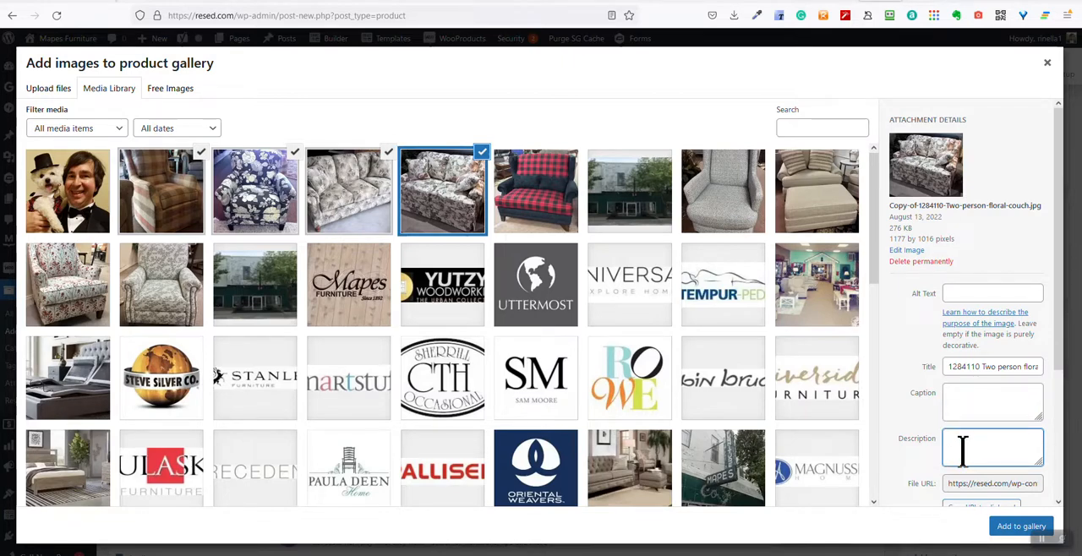
click(1021, 525)
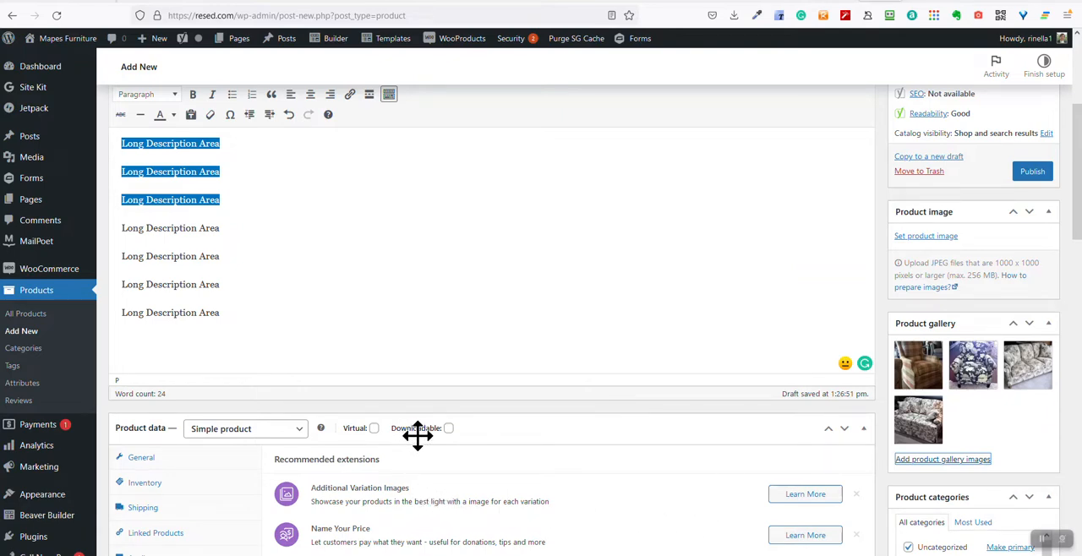
Set the media library photo of the man in a bow tie with the white dog as the product image
scroll(473, 313, up, 2)
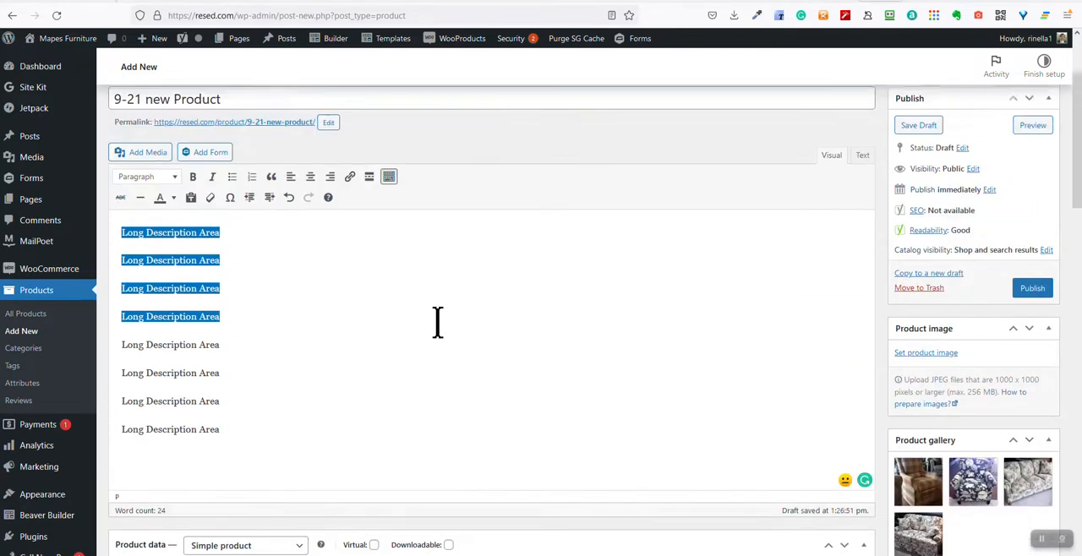
scroll(777, 486, down, 2)
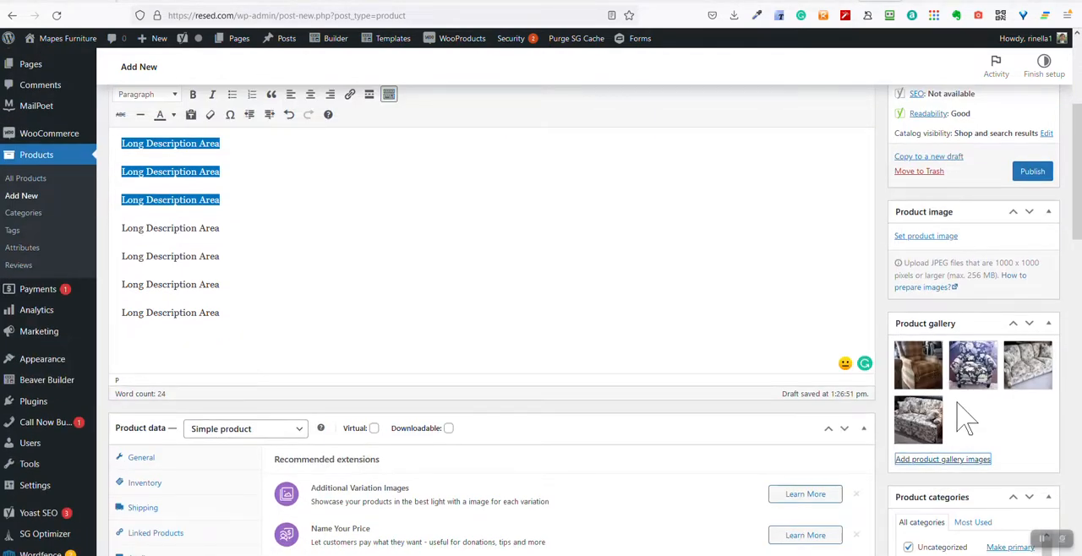
click(928, 237)
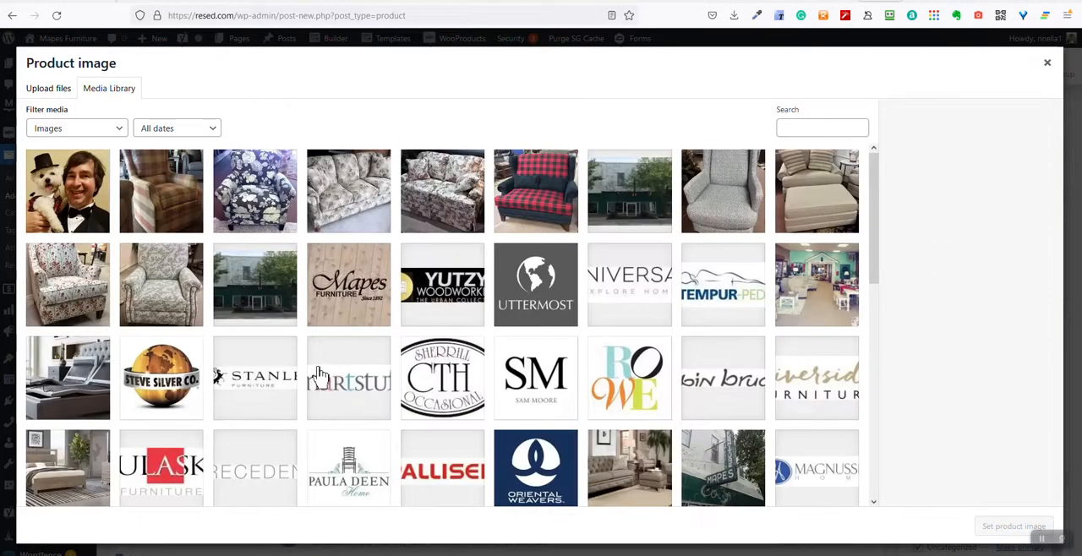
click(85, 207)
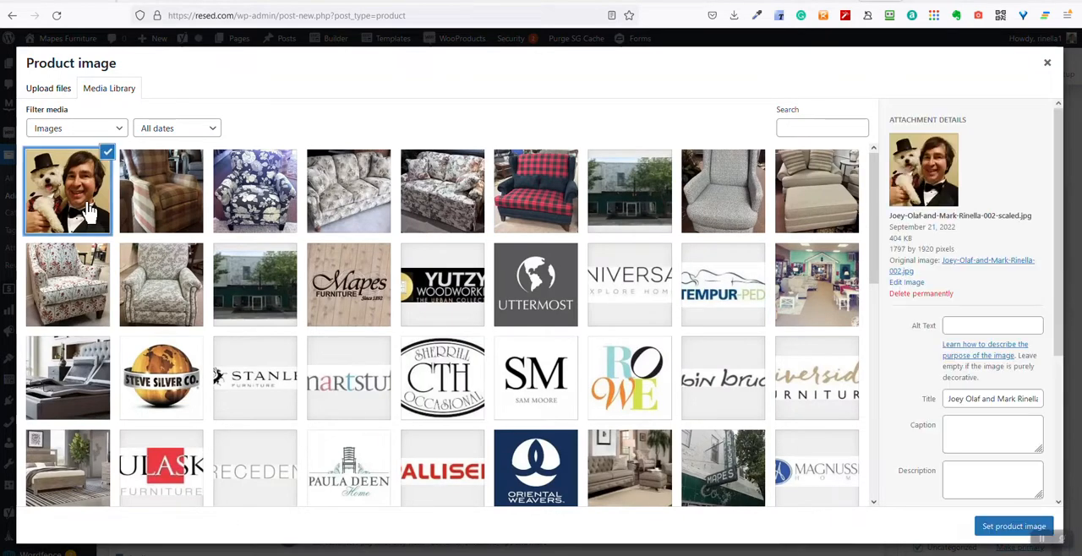
click(953, 324)
click(953, 402)
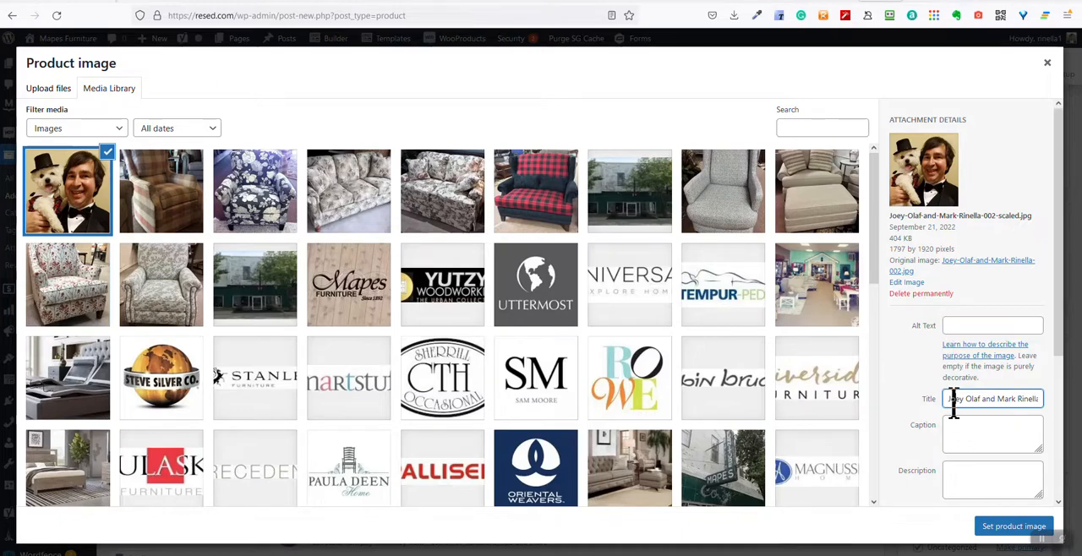
click(958, 434)
click(959, 473)
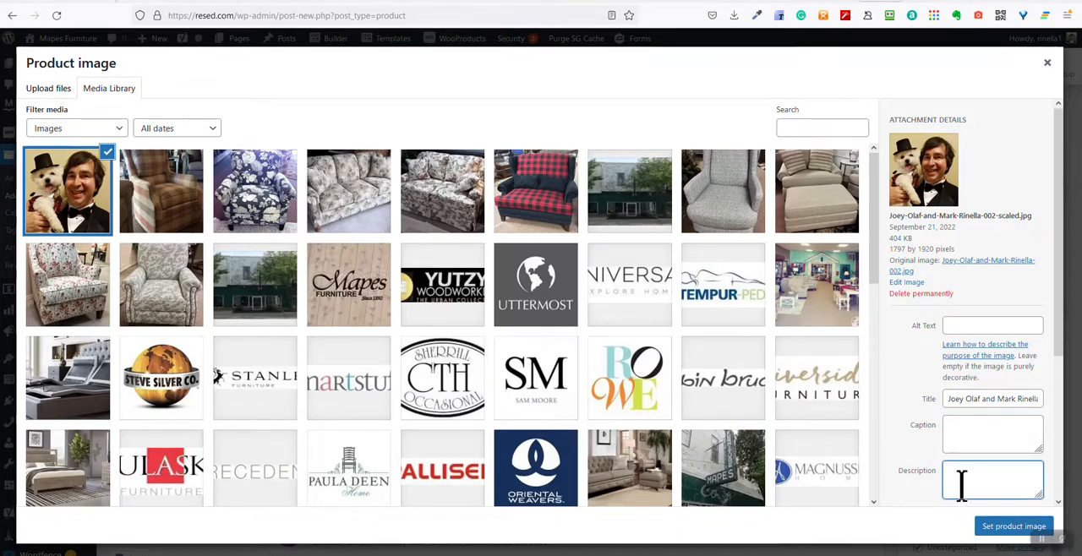
click(984, 534)
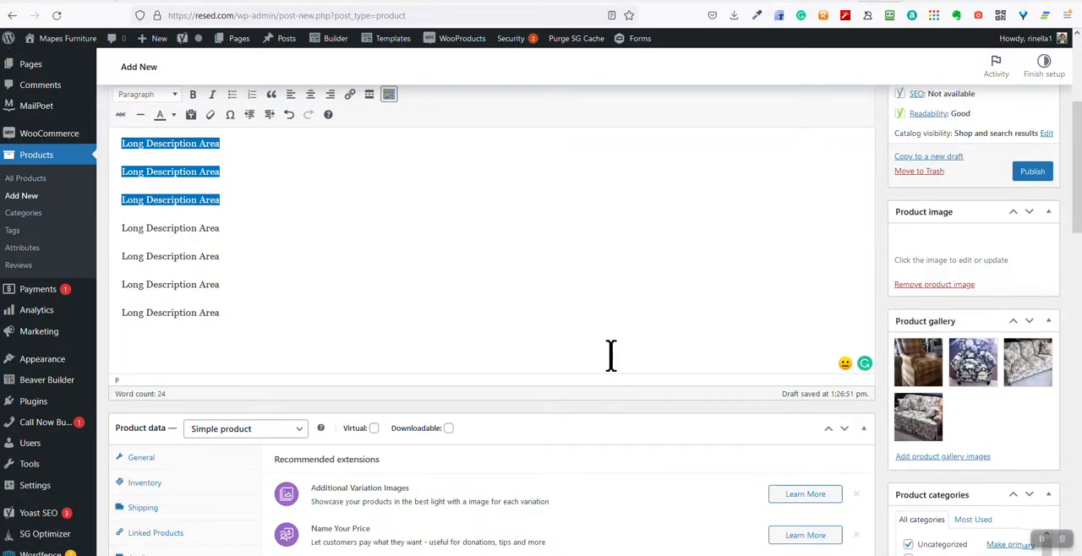
scroll(904, 323, up, 3)
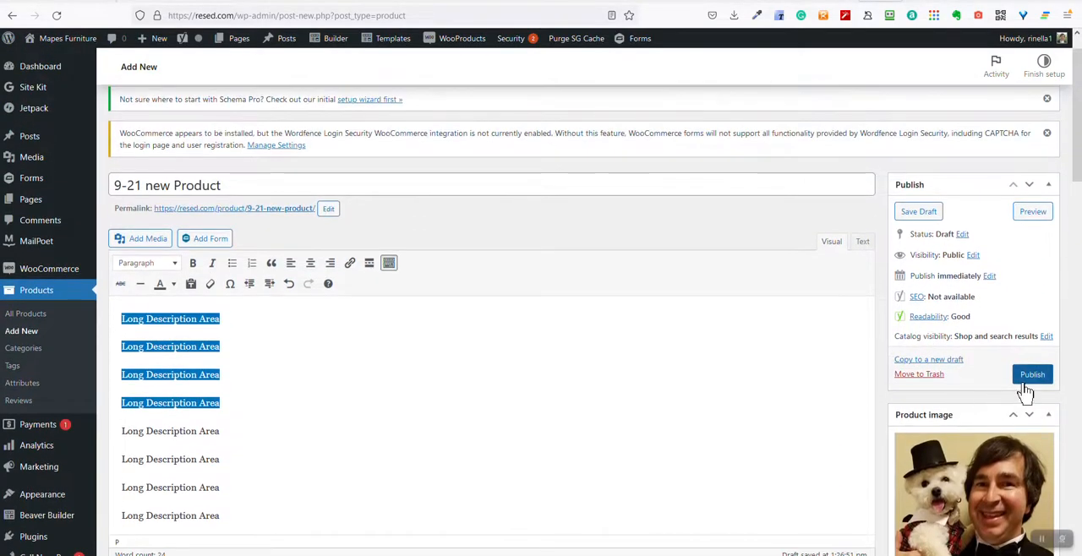
Publish the product and visit the store's home page to look for the latest products
click(1032, 375)
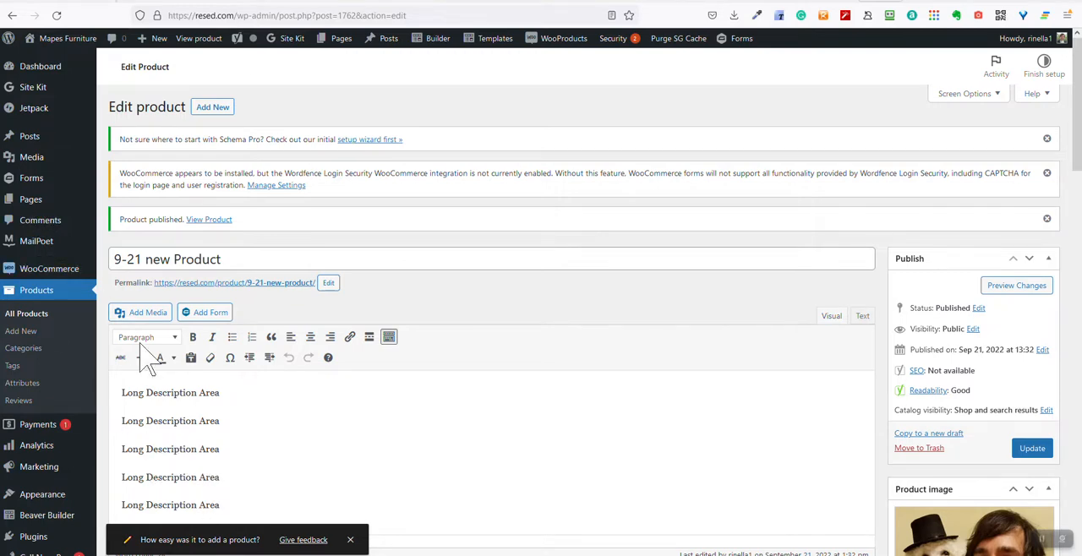
mouse_move(64, 48)
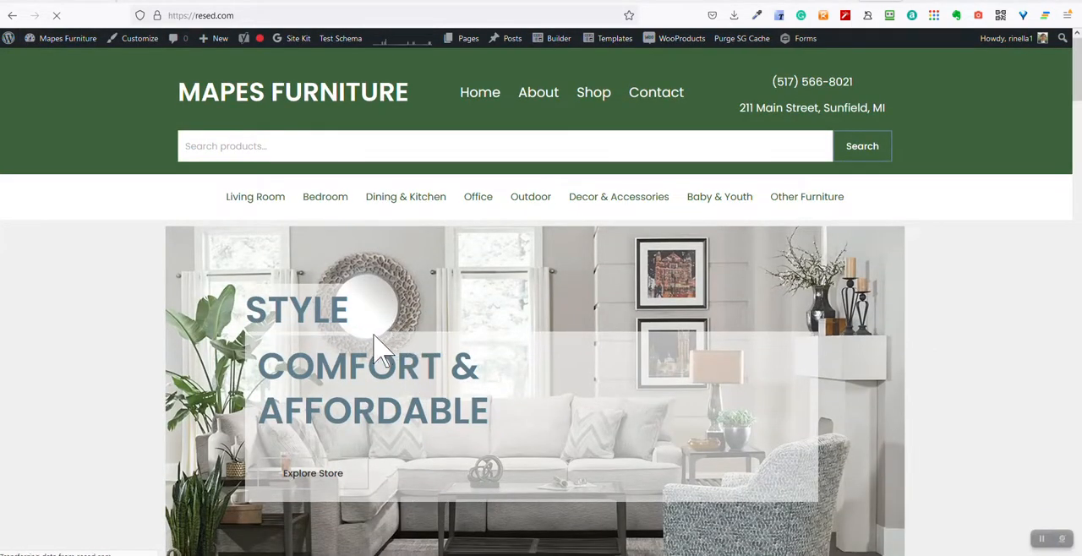
scroll(380, 348, down, 2)
scroll(380, 348, down, 10)
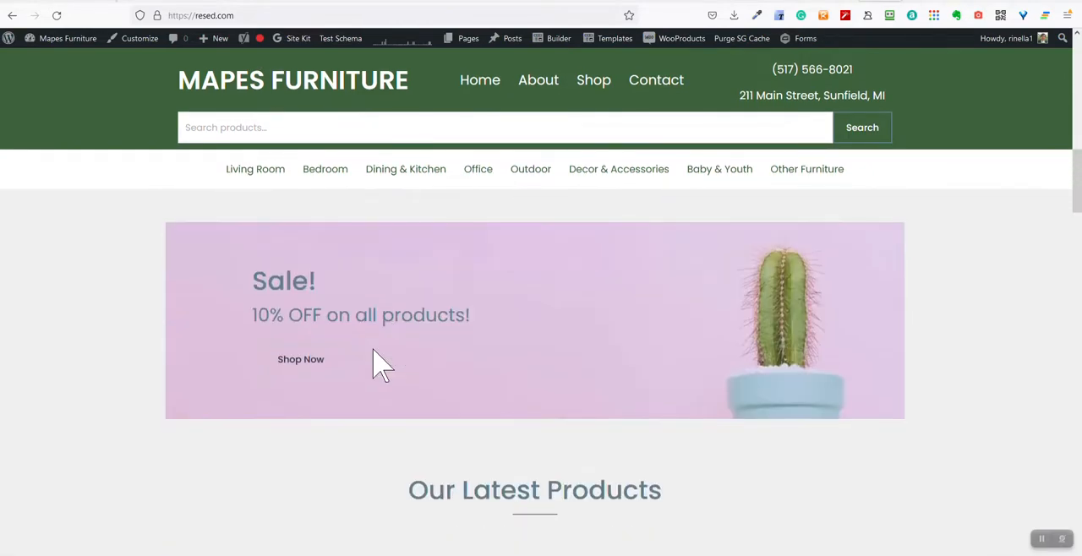
scroll(381, 355, down, 2)
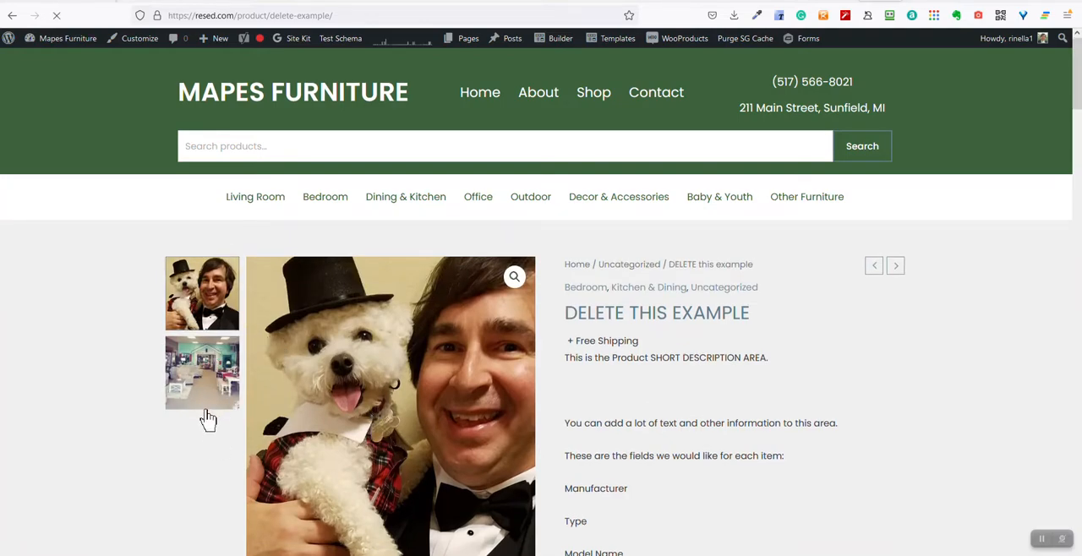
Examine the short description and the requested item fields on the "DELETE this example" product page
scroll(279, 444, down, 1)
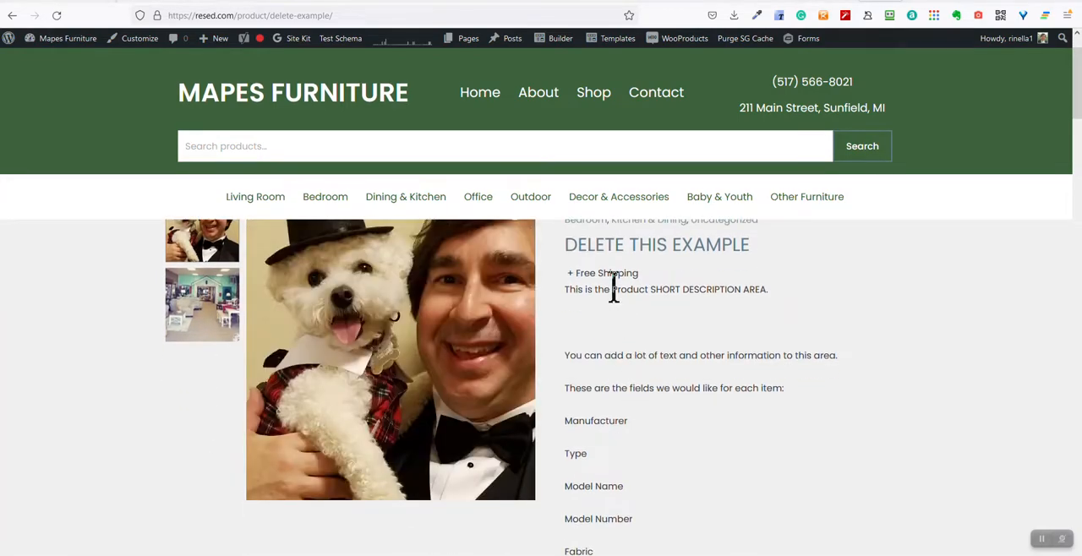
mouse_move(669, 289)
mouse_down()
mouse_move(753, 309)
mouse_move(734, 393)
mouse_move(747, 429)
mouse_move(715, 328)
mouse_move(667, 290)
mouse_up()
mouse_move(640, 338)
mouse_down()
mouse_move(589, 355)
mouse_move(643, 345)
mouse_up()
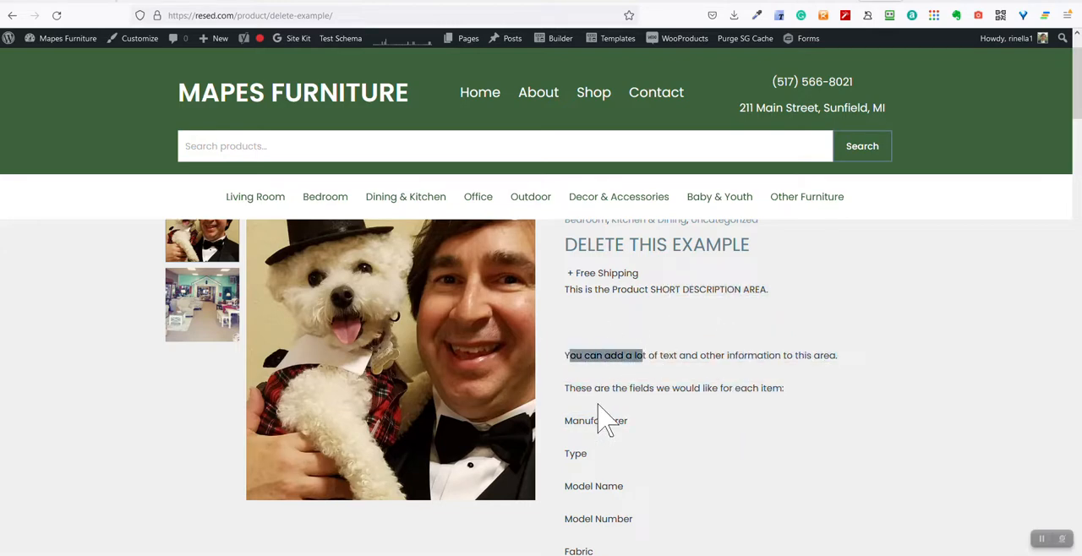
drag(594, 388, 656, 389)
click(655, 433)
scroll(662, 440, down, 2)
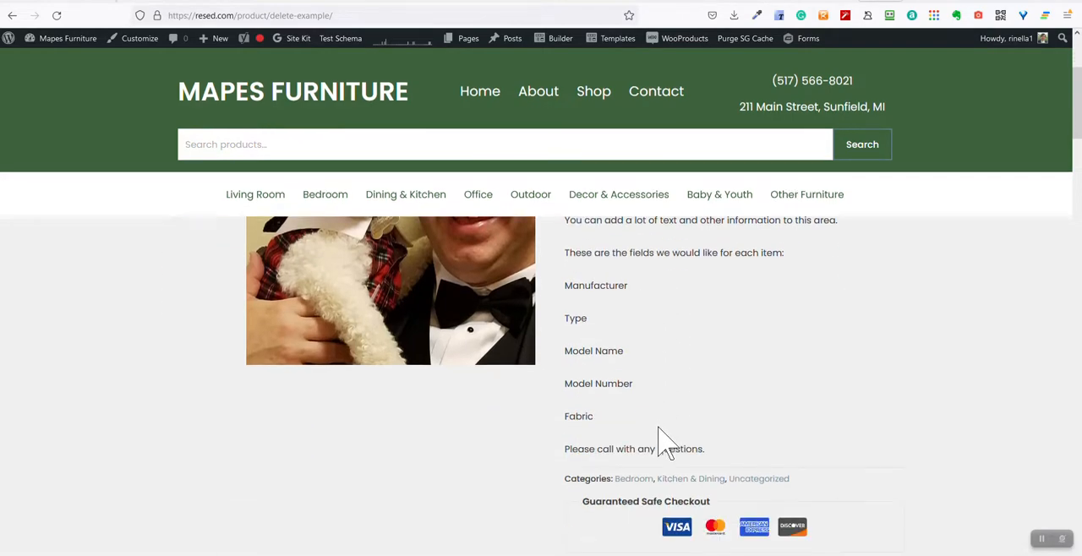
drag(599, 355, 648, 446)
Read the long description of the example product and compare its placement with the short description beside the product image
scroll(599, 465, down, 3)
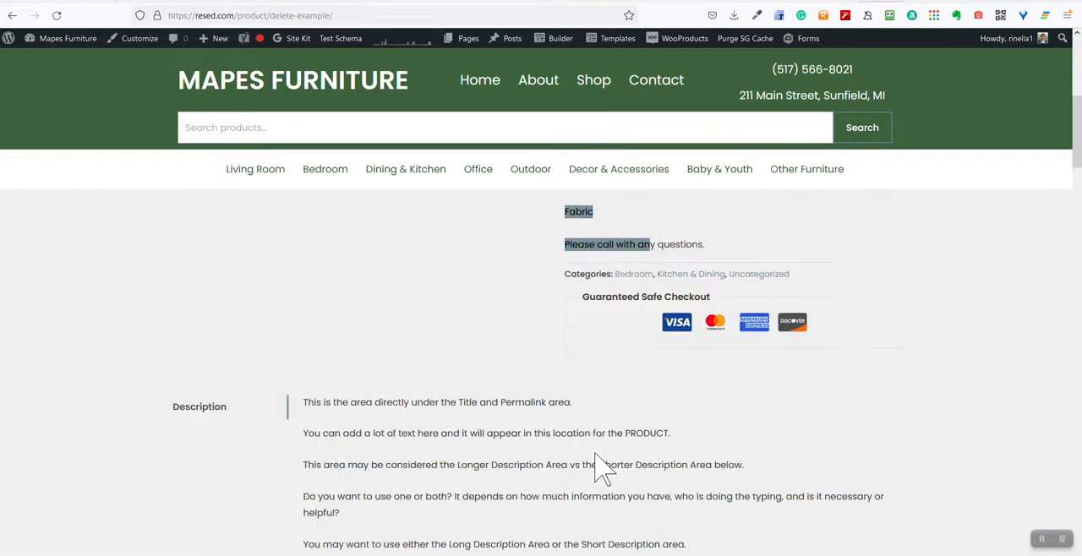
scroll(524, 465, down, 2)
scroll(406, 406, up, 1)
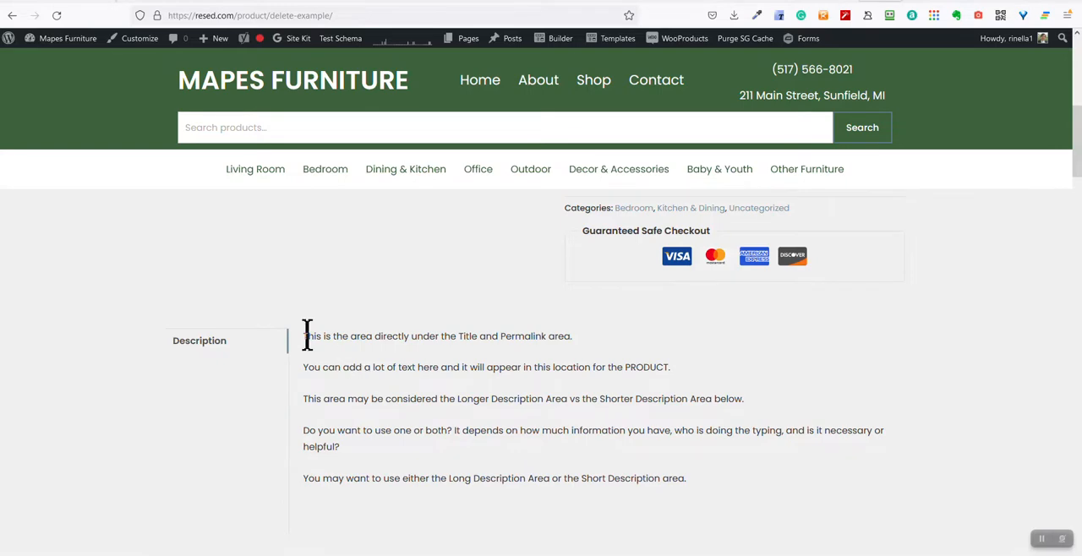
drag(307, 334, 532, 432)
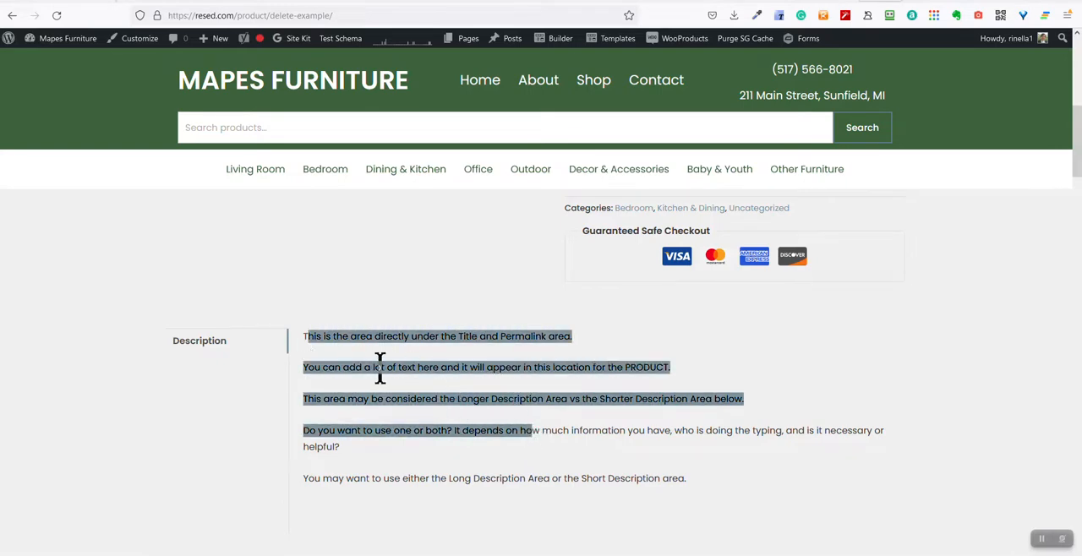
click(418, 370)
drag(427, 331, 581, 340)
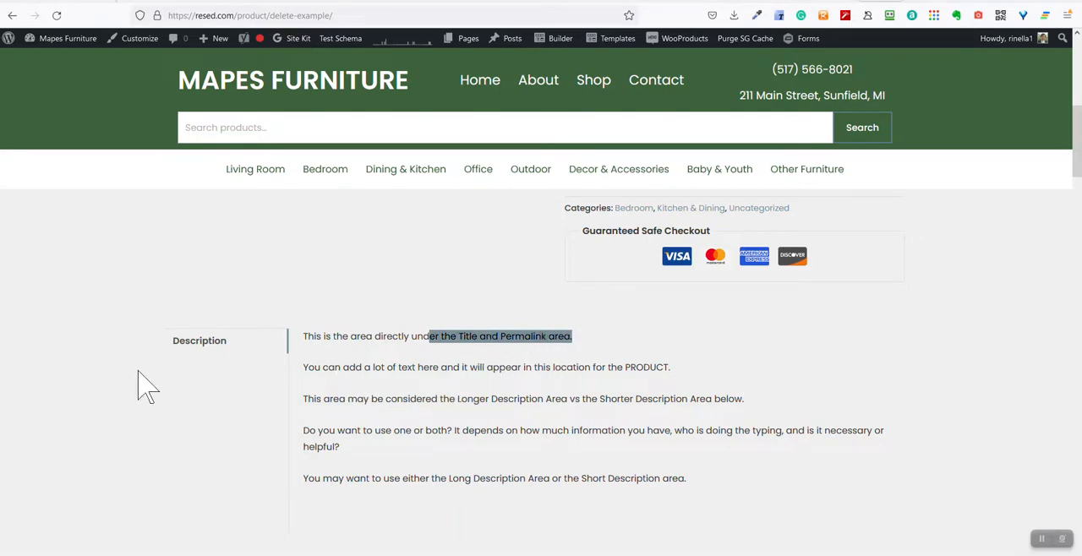
drag(458, 399, 527, 403)
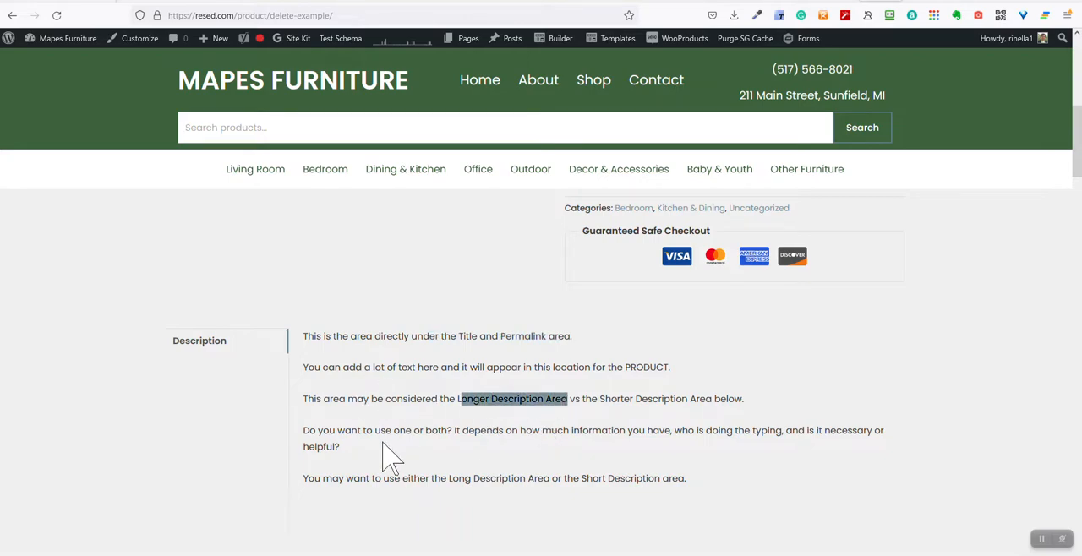
scroll(393, 457, down, 2)
scroll(398, 451, up, 5)
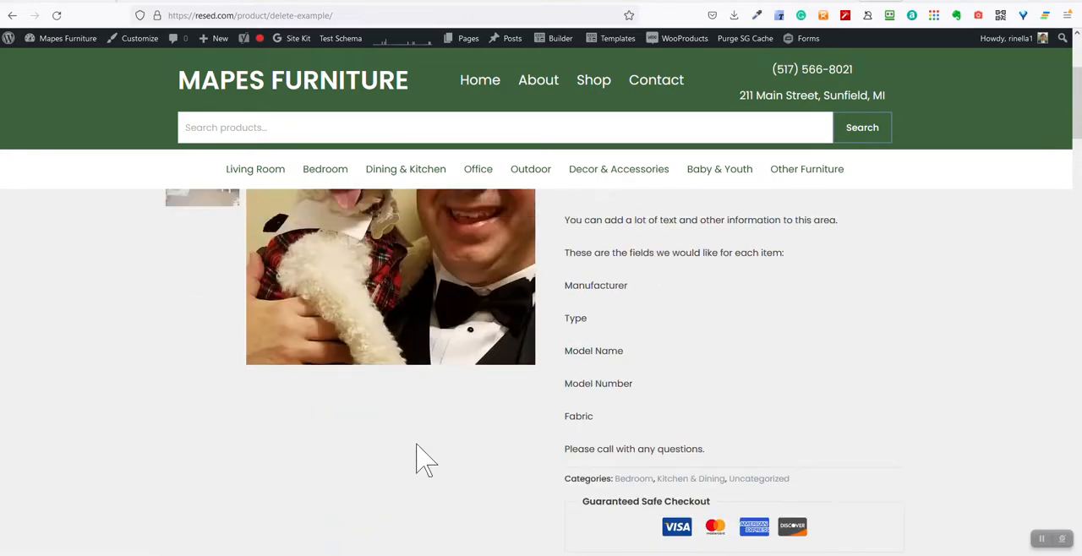
scroll(427, 448, up, 2)
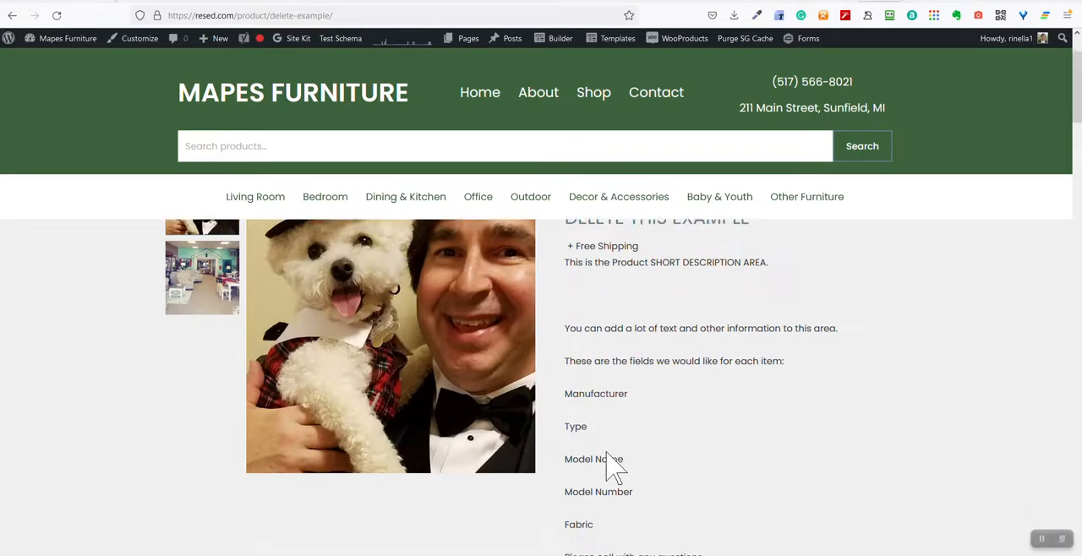
scroll(608, 439, down, 3)
scroll(609, 405, up, 2)
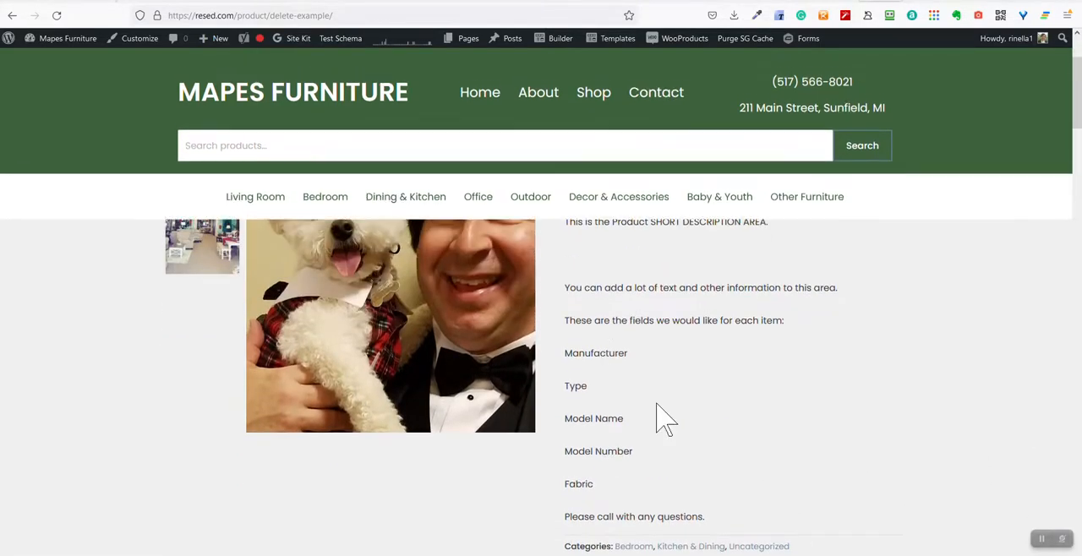
scroll(608, 422, down, 5)
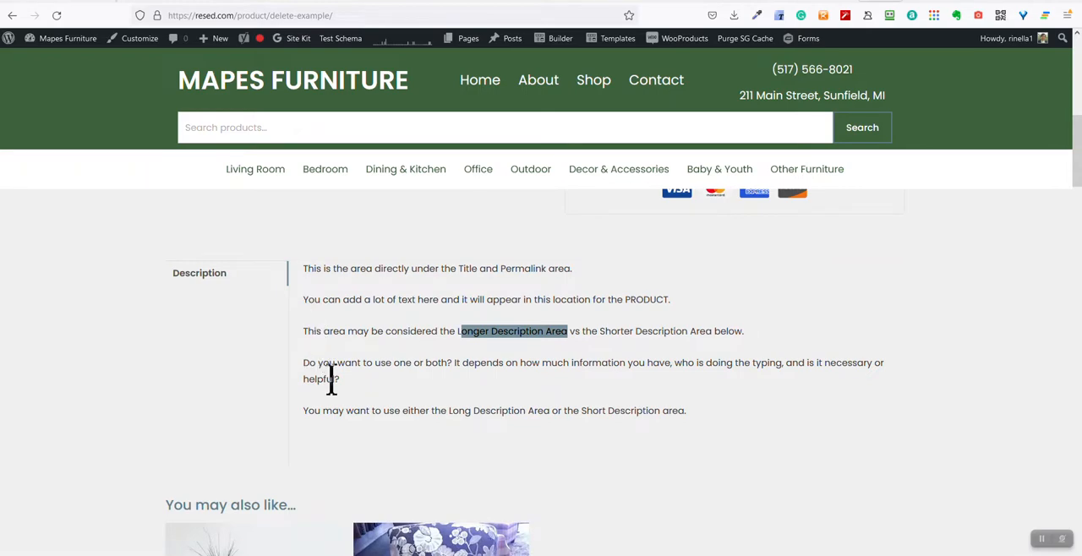
Review the suggested and related products of the example product, ending back at the page's beginning
scroll(377, 457, down, 4)
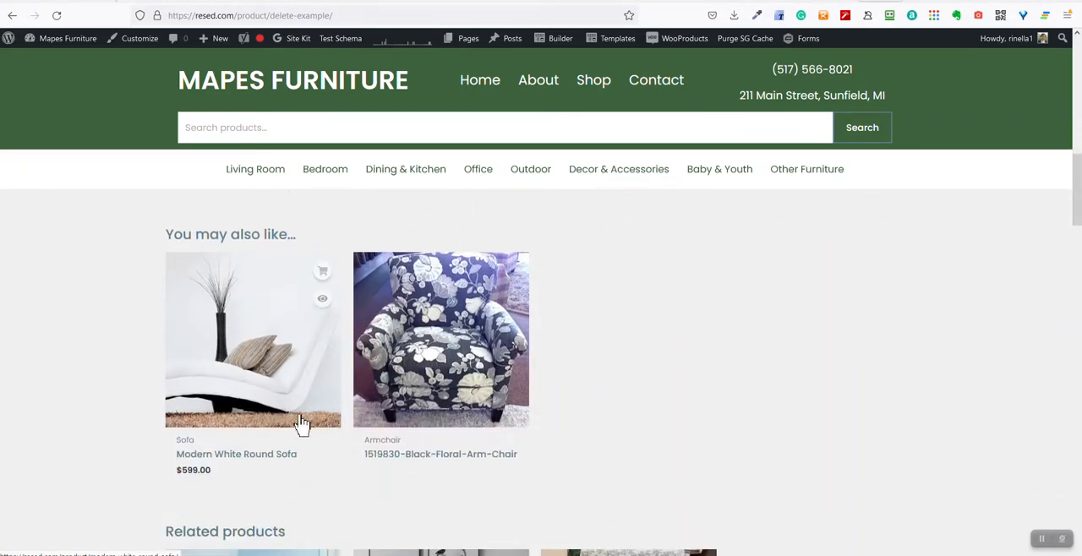
scroll(300, 429, down, 3)
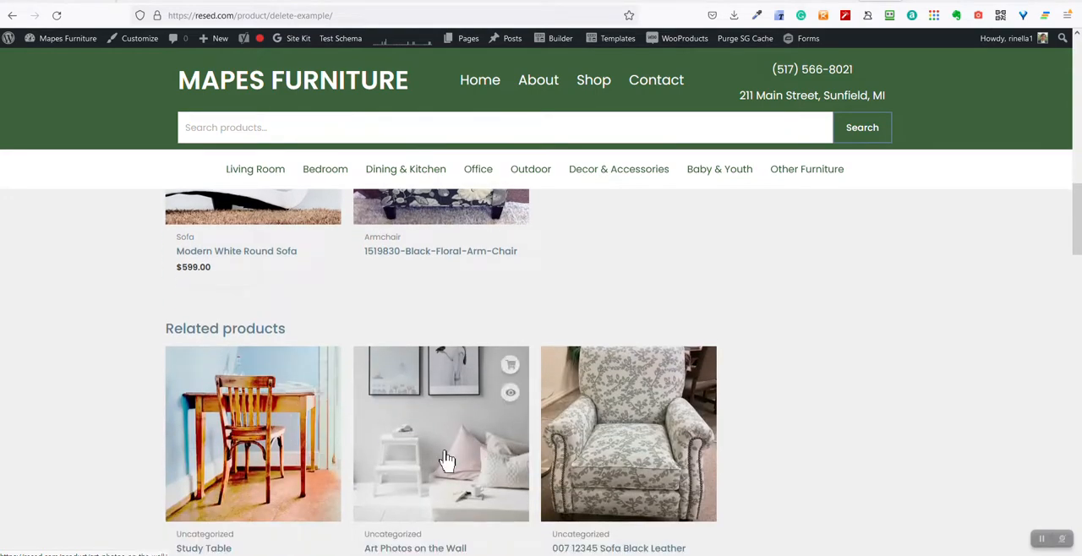
scroll(394, 466, down, 2)
scroll(362, 442, up, 6)
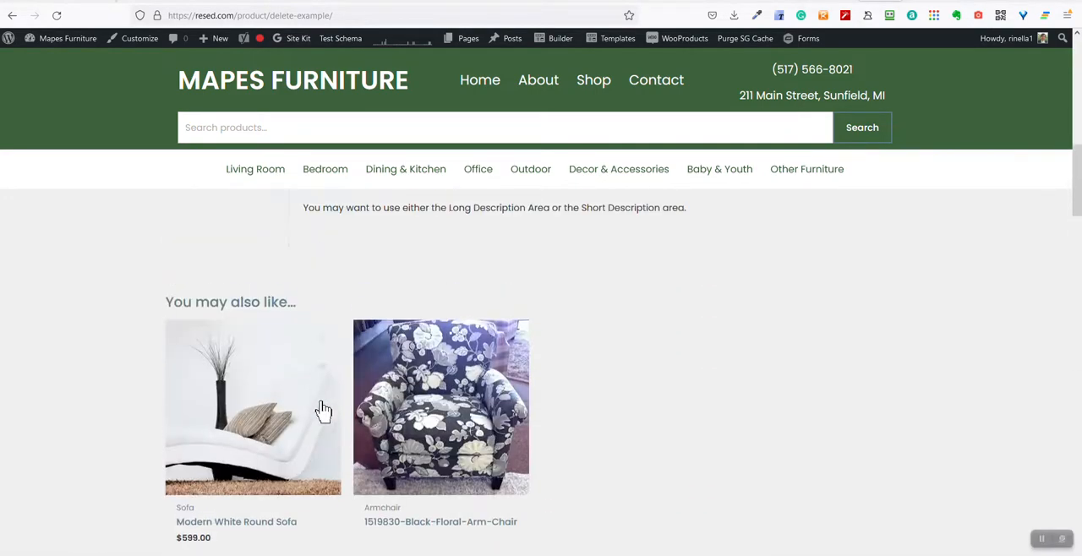
scroll(323, 410, down, 5)
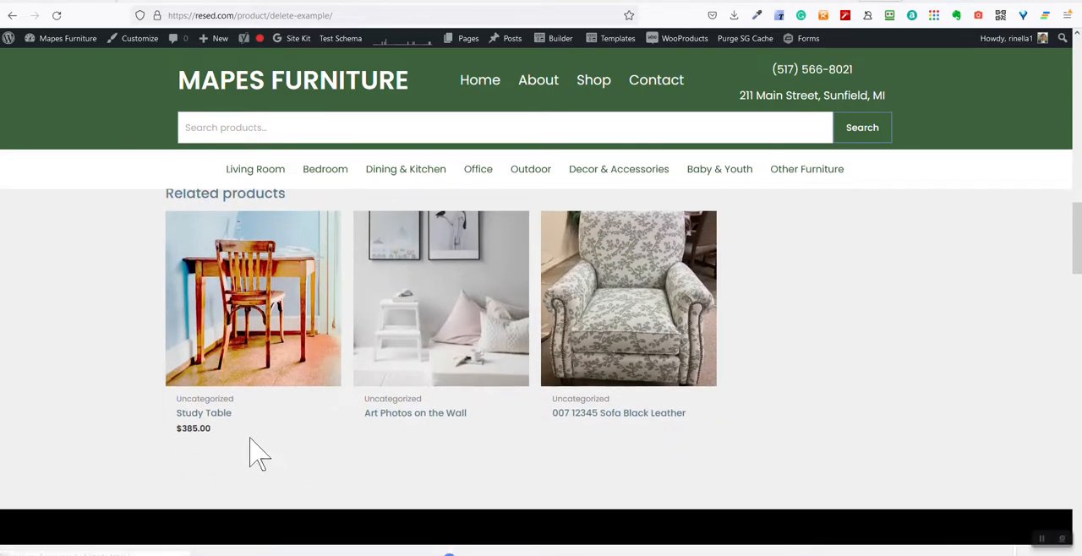
scroll(333, 415, up, 4)
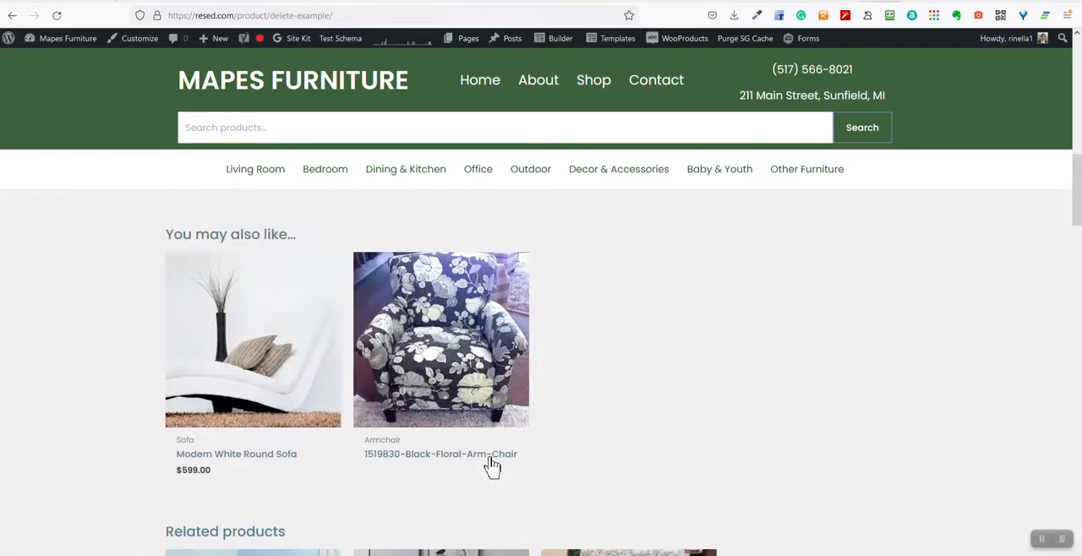
scroll(491, 467, up, 10)
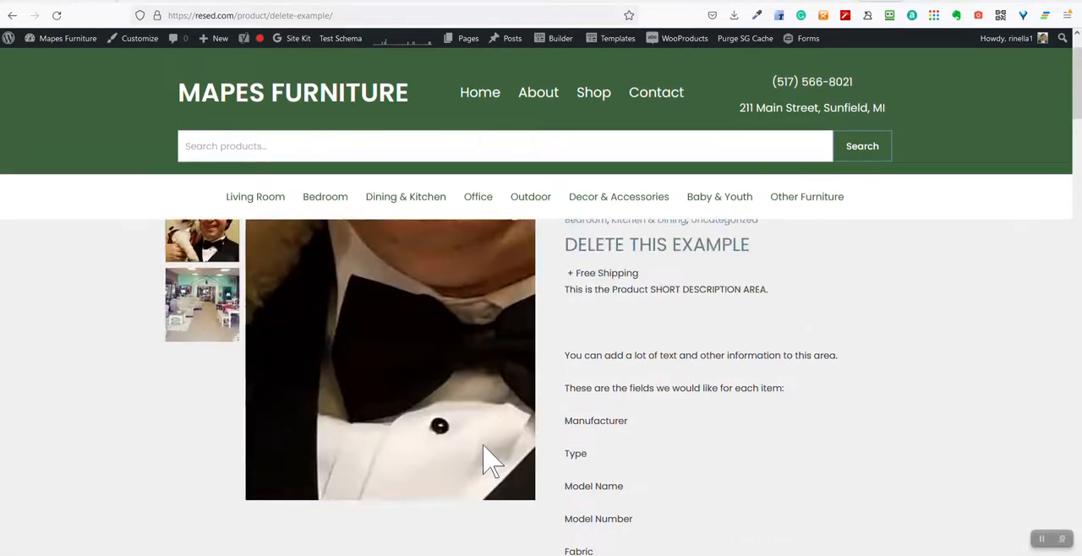
scroll(491, 466, up, 1)
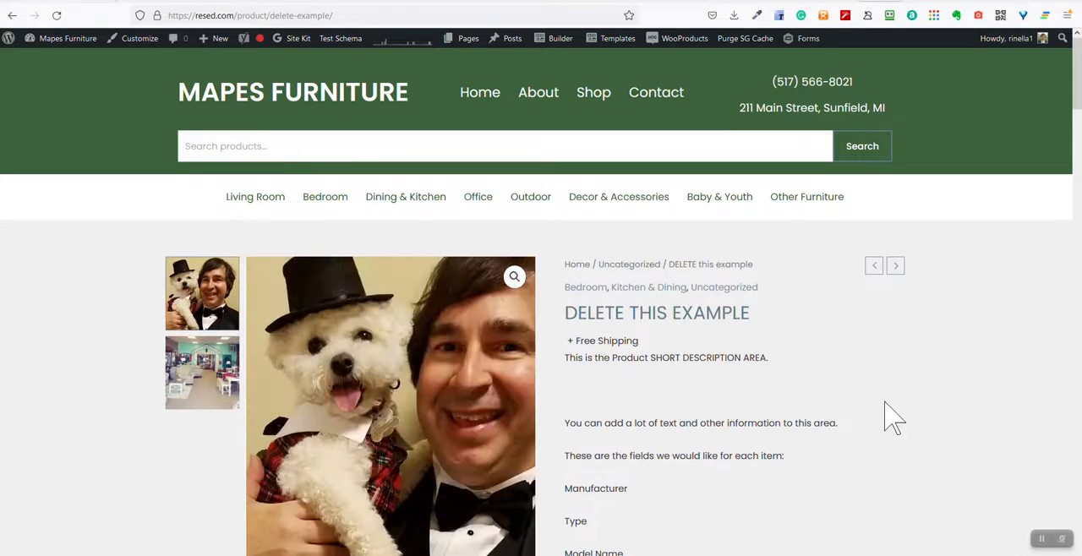